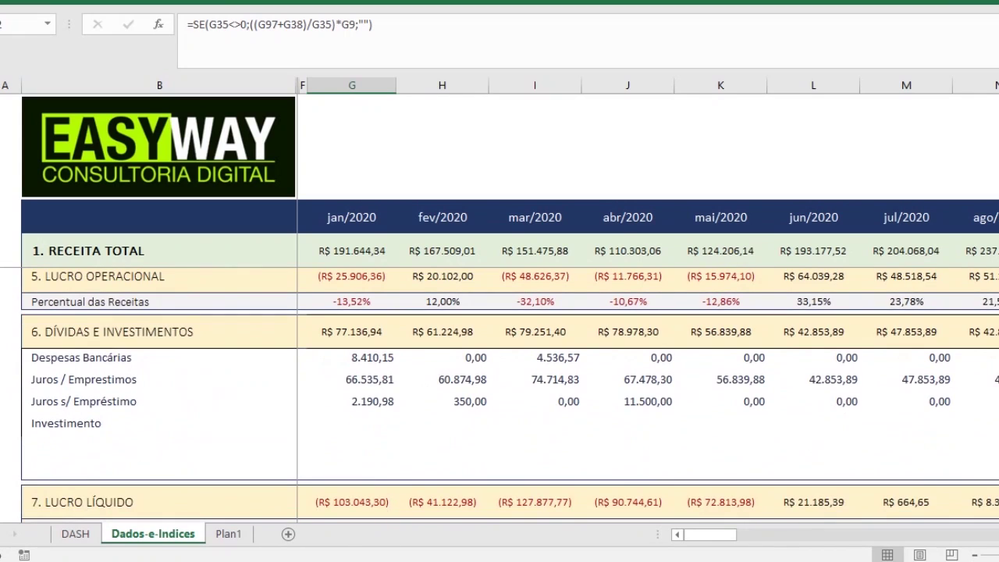
- Look over the Dados-e-Indices sections from operating expenses through profit, debts and the managerial balance, ending at the break-even section
scroll(499, 391, down, 2)
scroll(499, 391, up, 3)
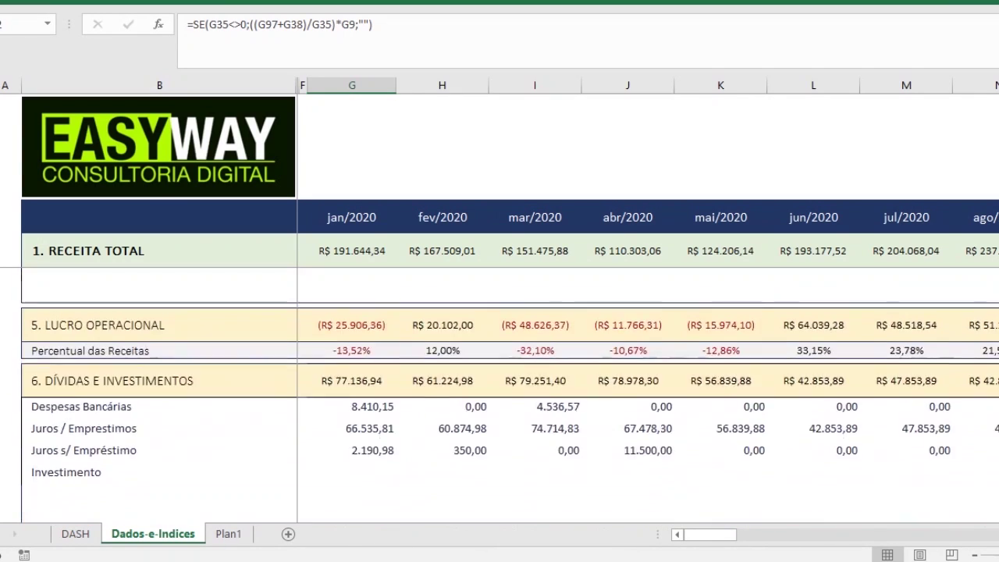
scroll(500, 390, down, 6)
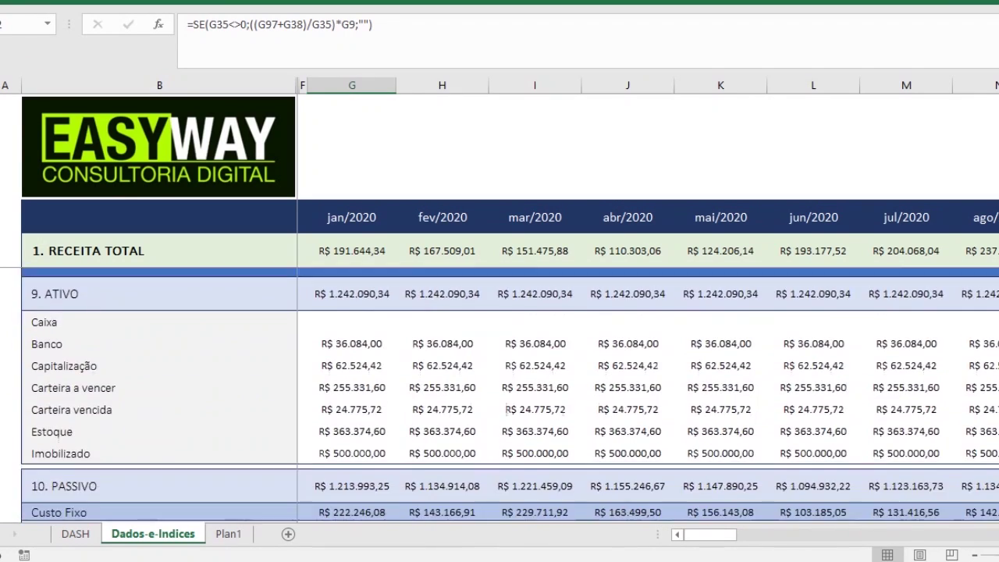
scroll(500, 390, up, 1)
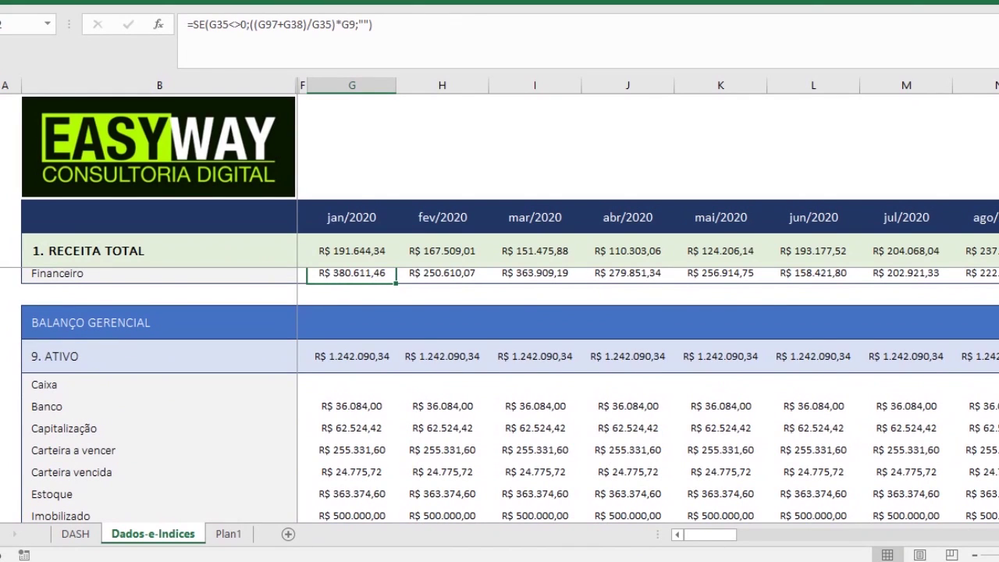
scroll(499, 390, up, 5)
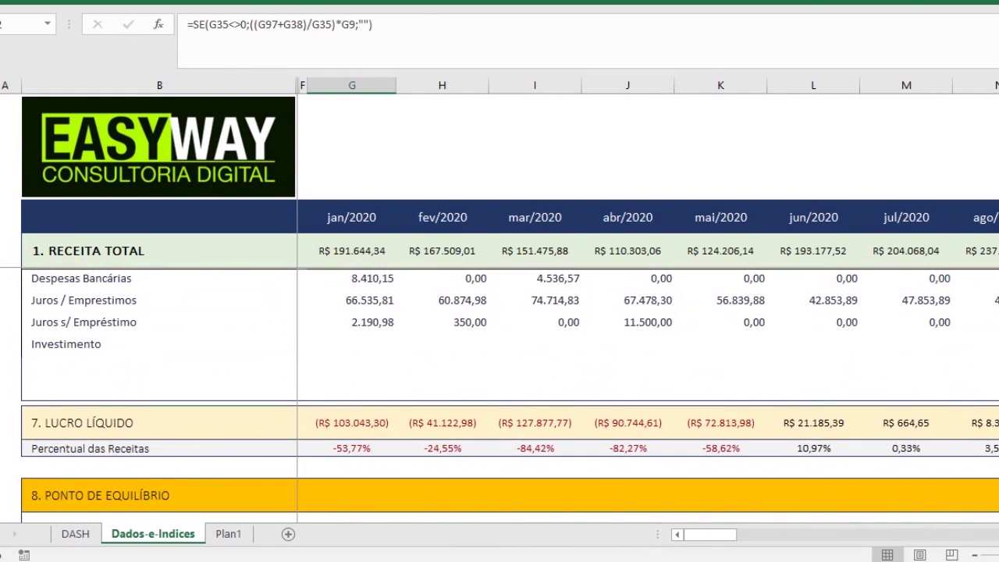
scroll(499, 390, up, 10)
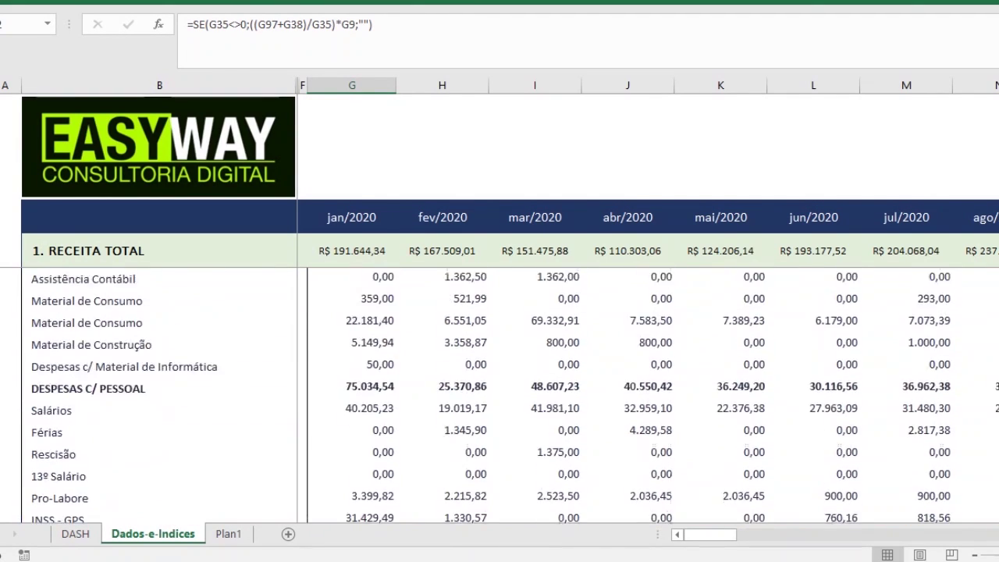
scroll(499, 391, down, 7)
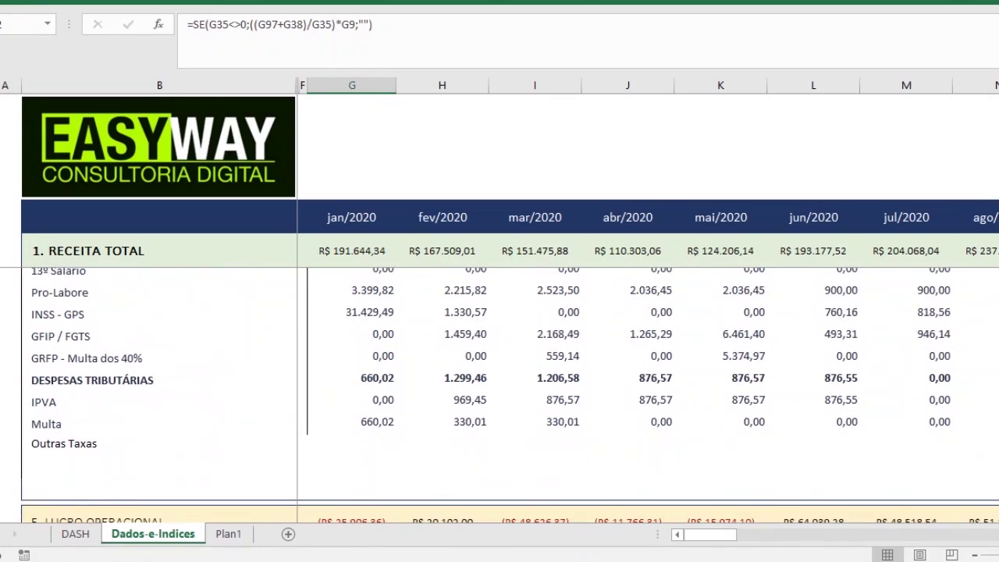
scroll(499, 390, down, 6)
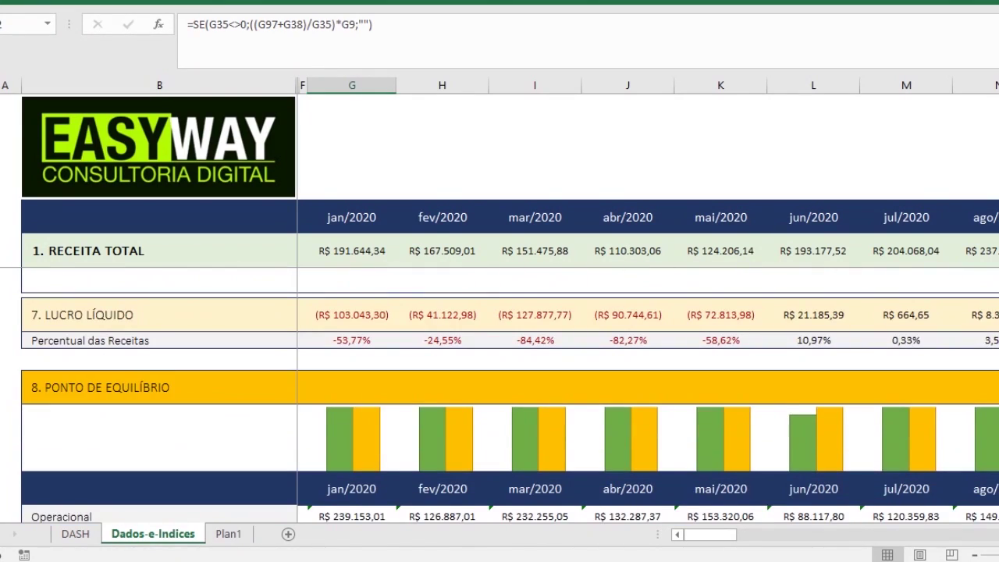
scroll(500, 390, down, 3)
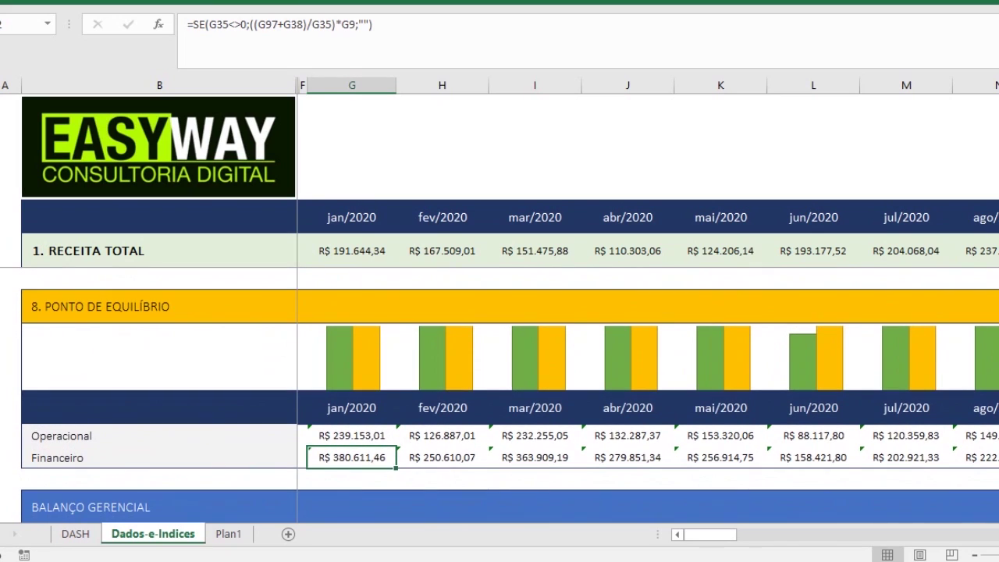
- Inspect the January 2020 formulas of the Operacional and Financeiro rows in the Ponto de Equilíbrio section
click(335, 438)
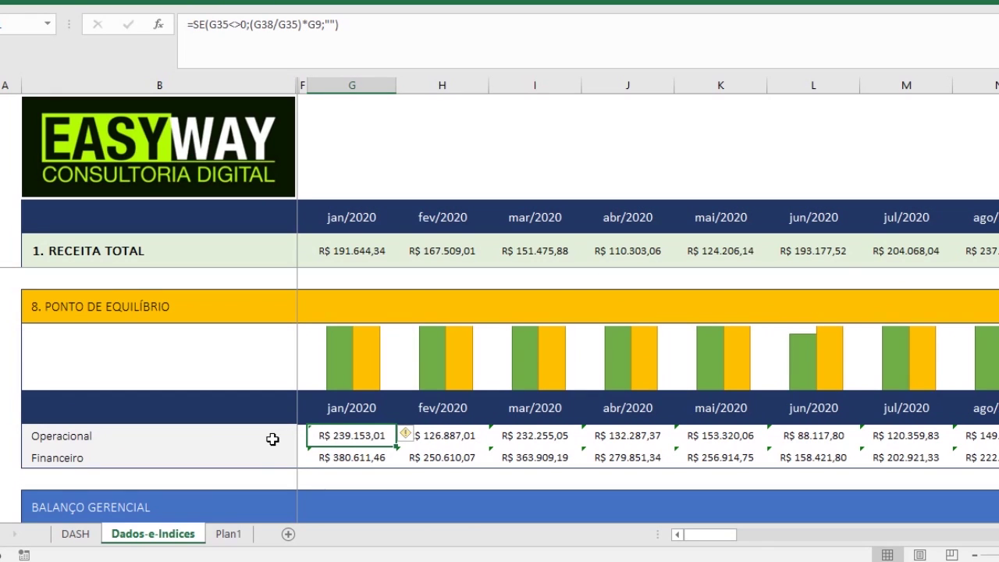
click(239, 462)
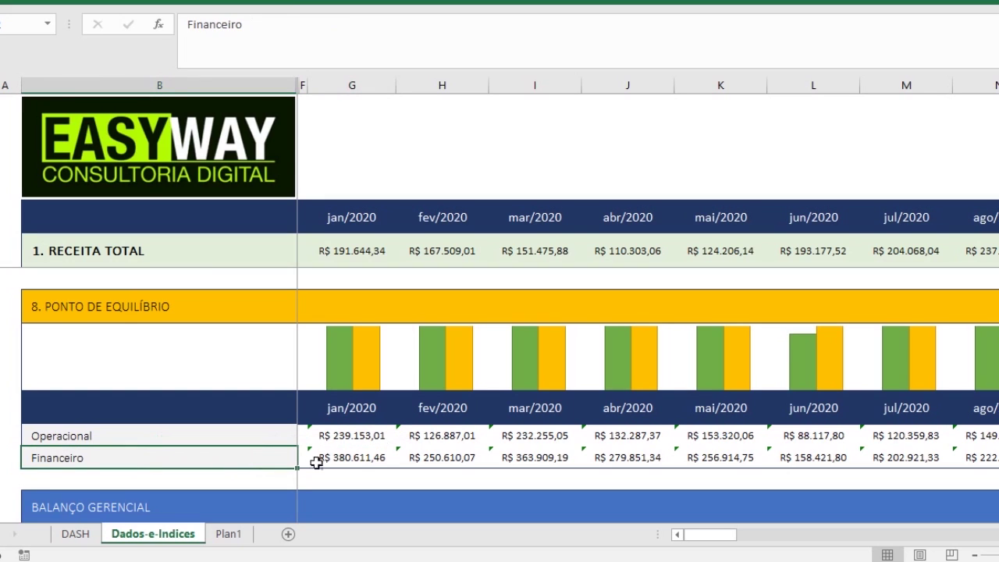
click(362, 462)
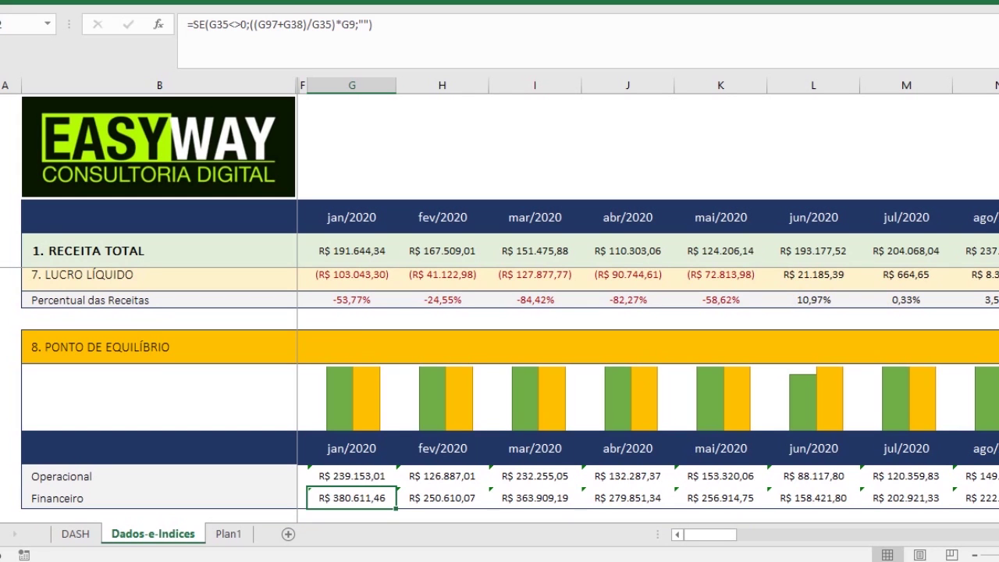
- Examine the Vendas Realizadas and CMV rows, checking the January 2020 sales entry and the CMV total's formula
scroll(507, 394, up, 15)
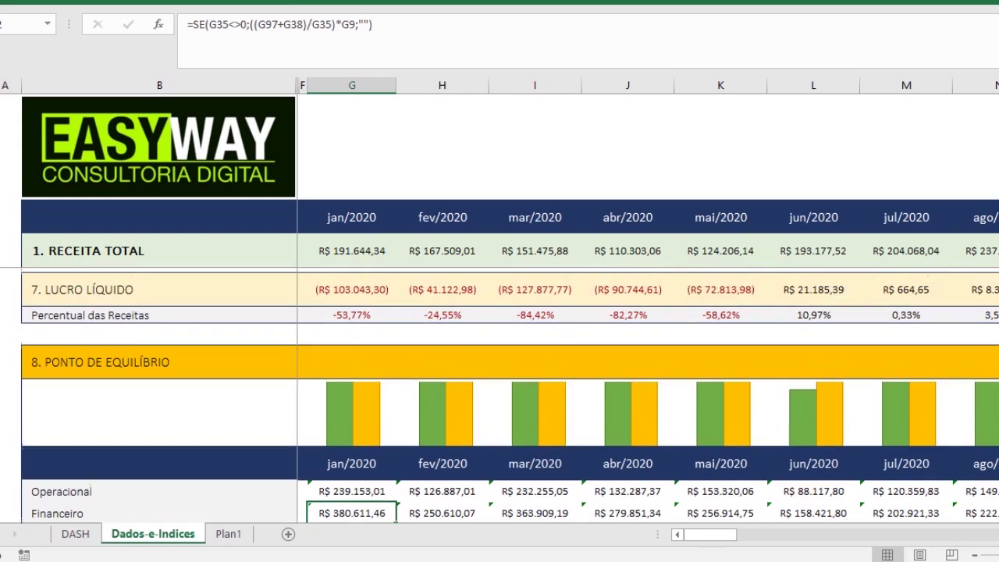
scroll(507, 394, up, 10)
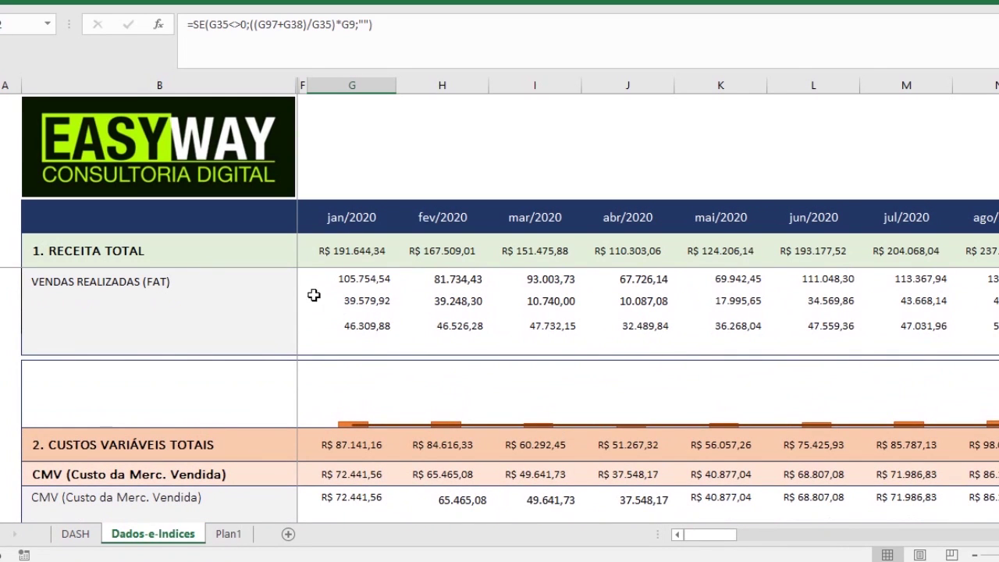
click(164, 283)
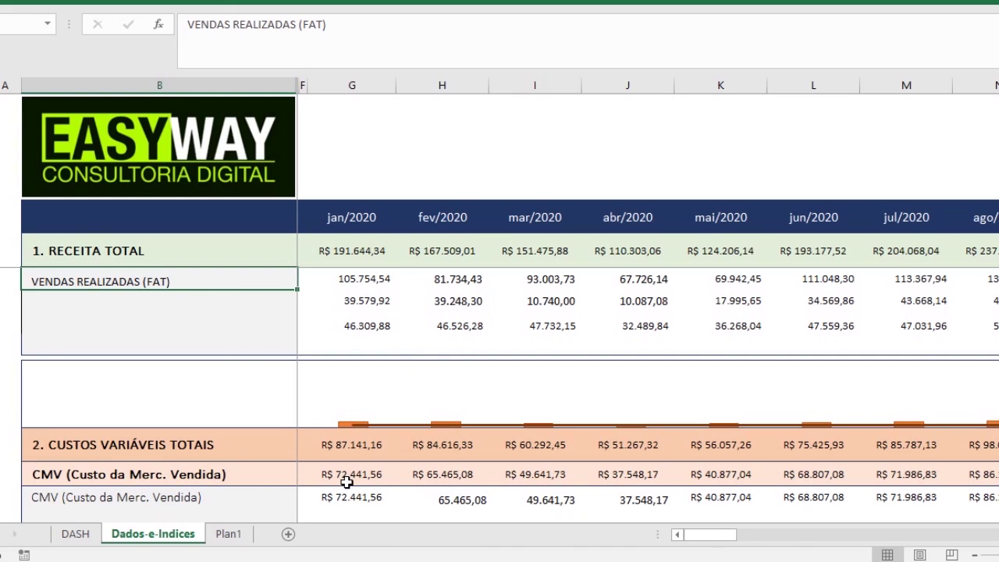
click(232, 476)
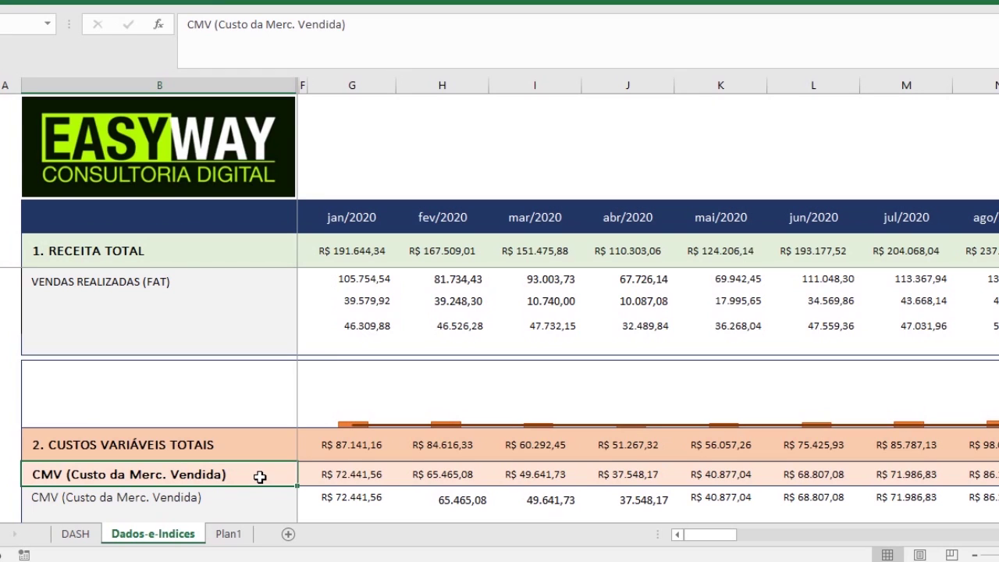
click(365, 481)
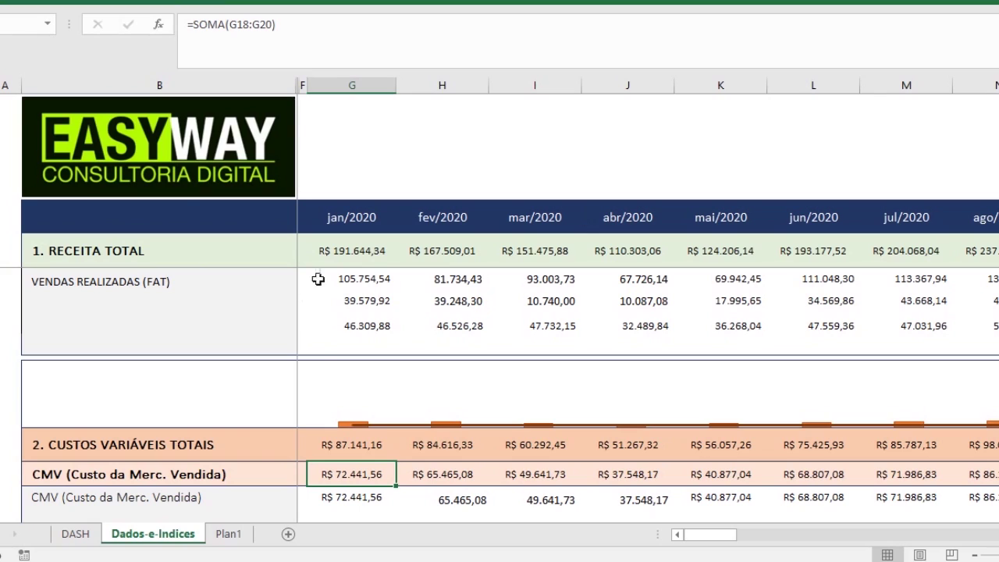
click(371, 286)
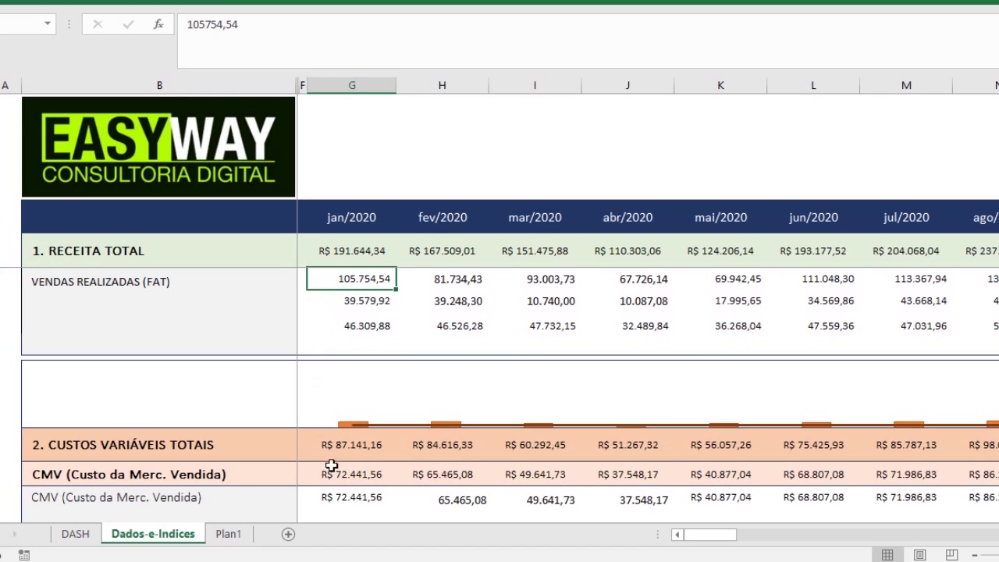
key(ctrl+Down)
click(347, 483)
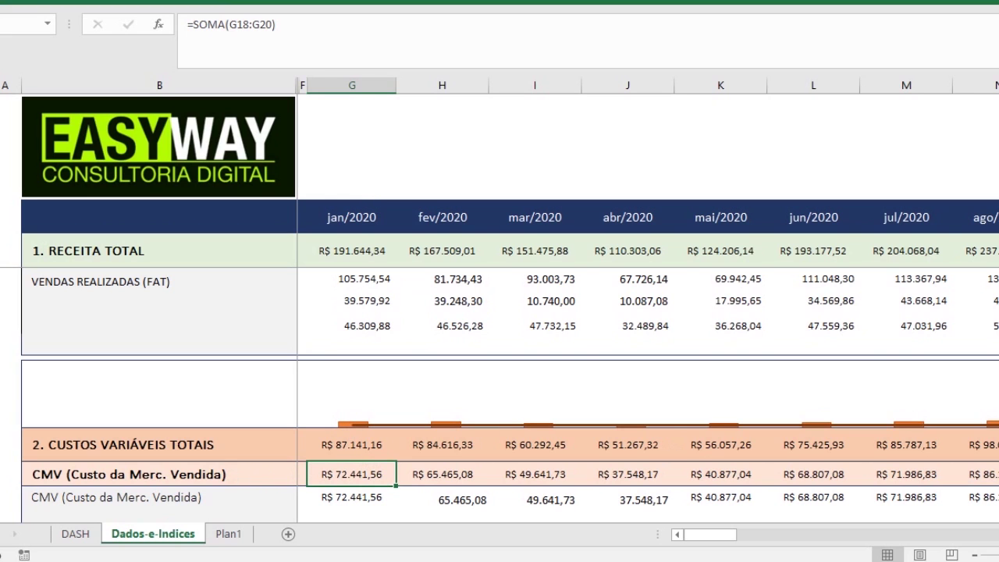
- Review the sales taxes and commercial expenses, and inspect the January 2020 formula for Margem de Contribuição
scroll(507, 390, down, 3)
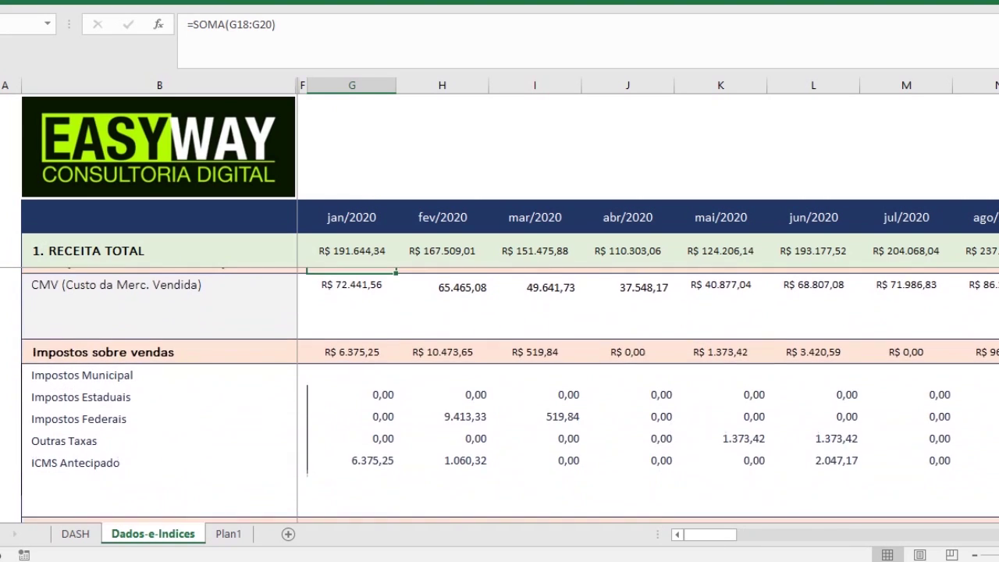
scroll(507, 406, up, 1)
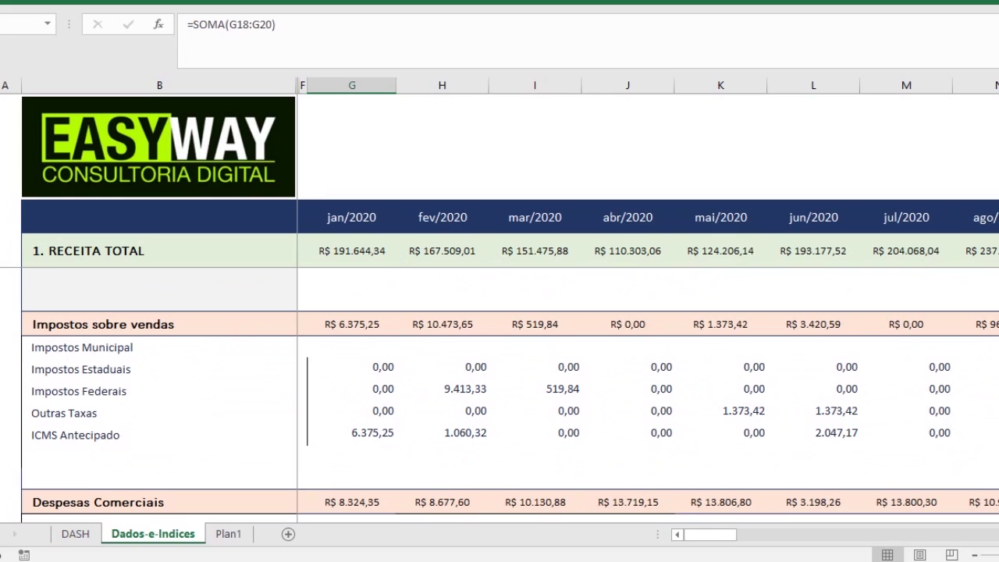
scroll(507, 394, down, 3)
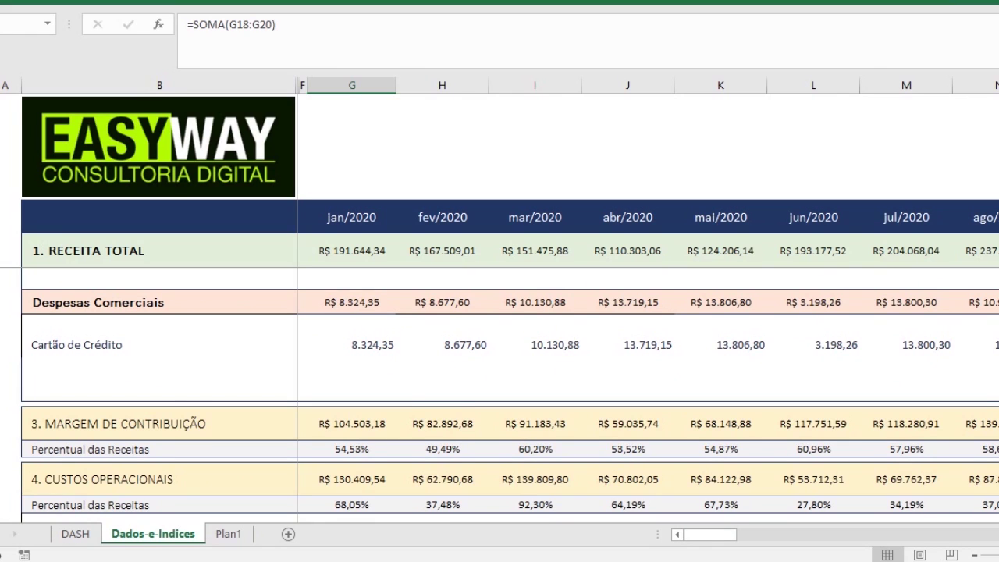
scroll(508, 394, down, 1)
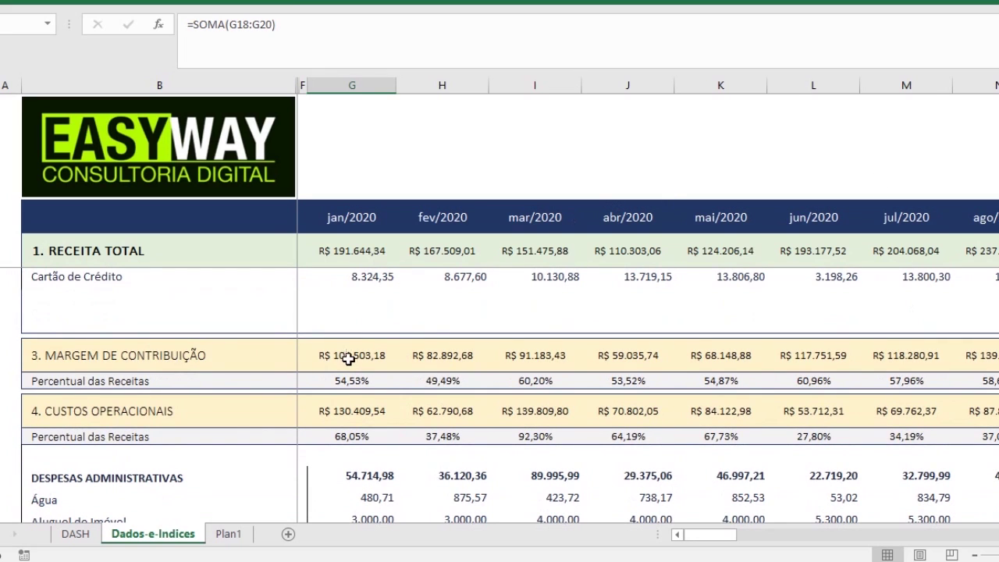
click(349, 358)
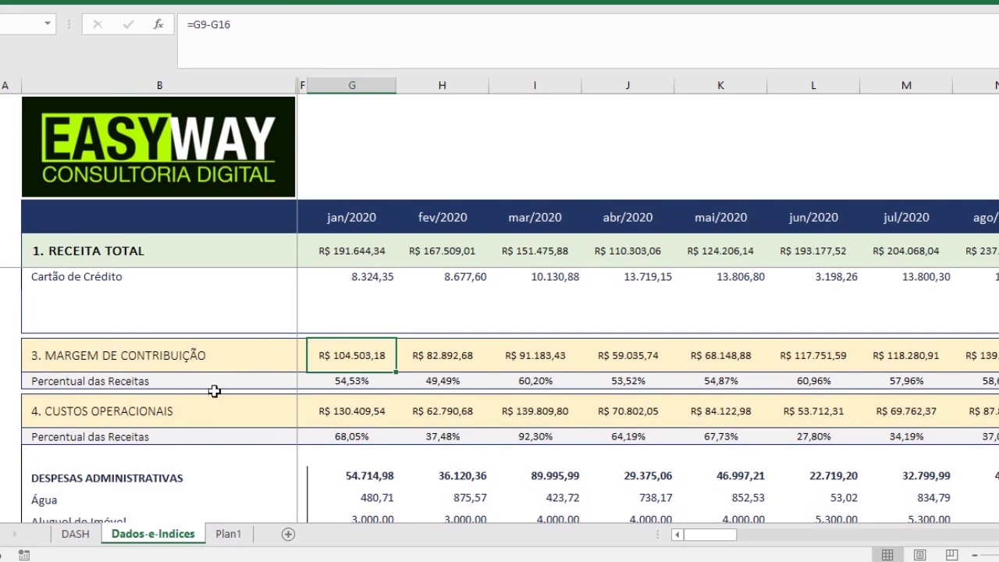
- Review the Custos Operacionais breakdown, from the administrative expense items to the Despesas c/ Pessoal group
click(172, 416)
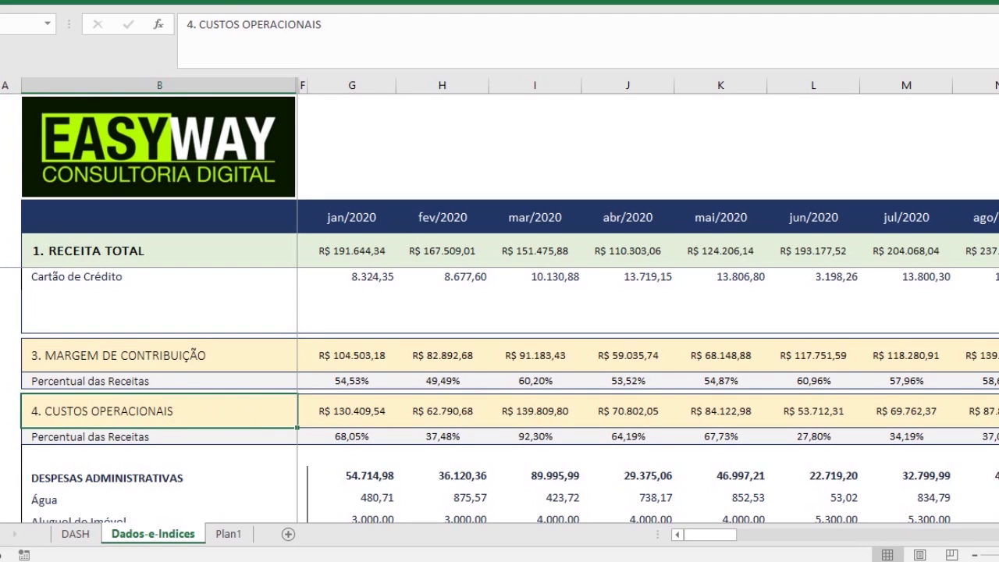
scroll(507, 395, down, 3)
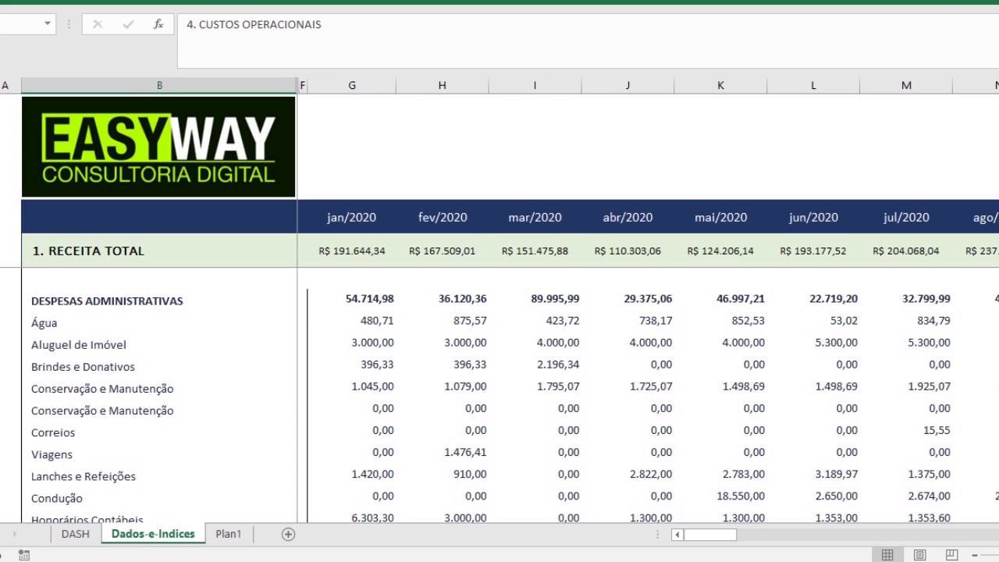
scroll(508, 396, down, 3)
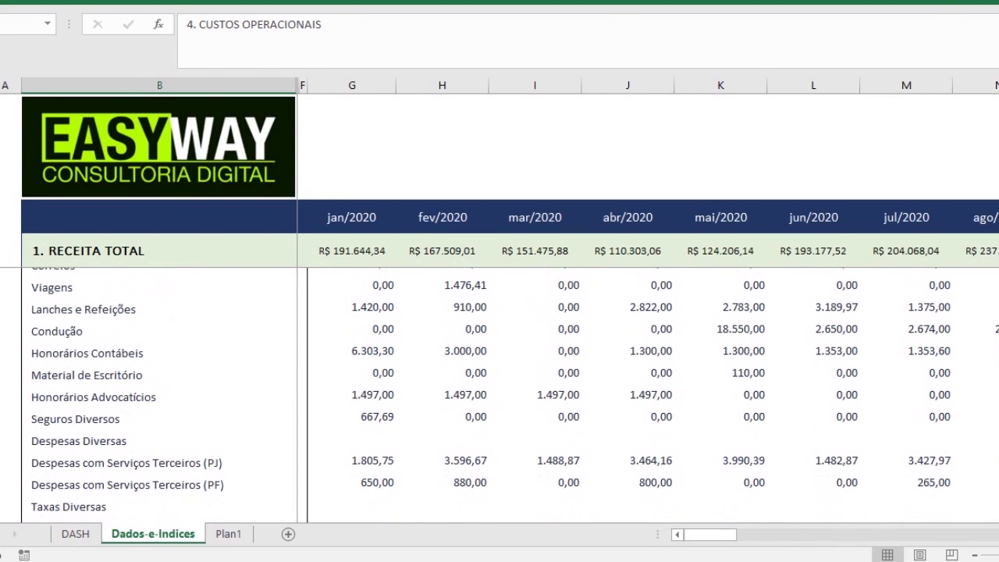
scroll(507, 396, down, 2)
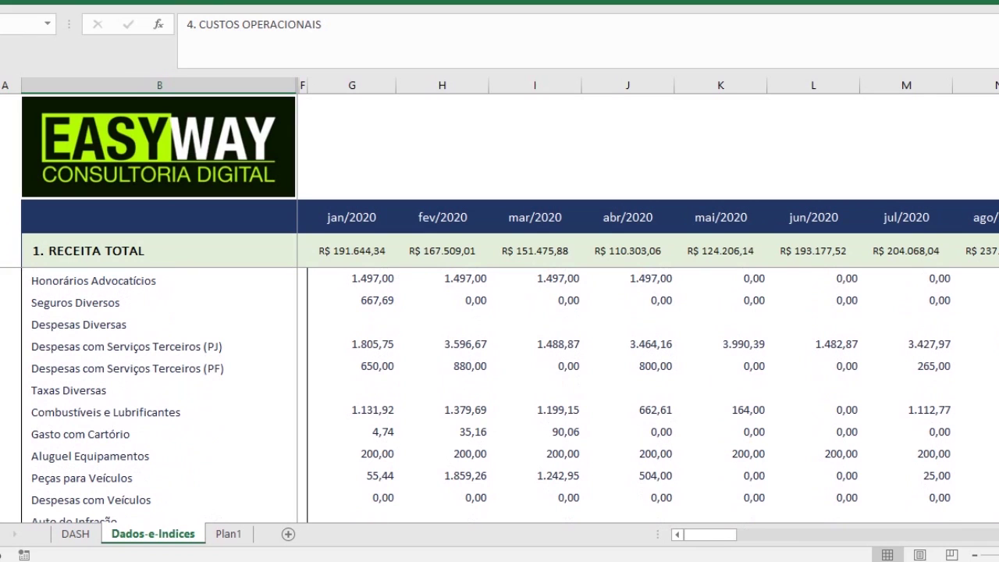
scroll(507, 396, down, 2)
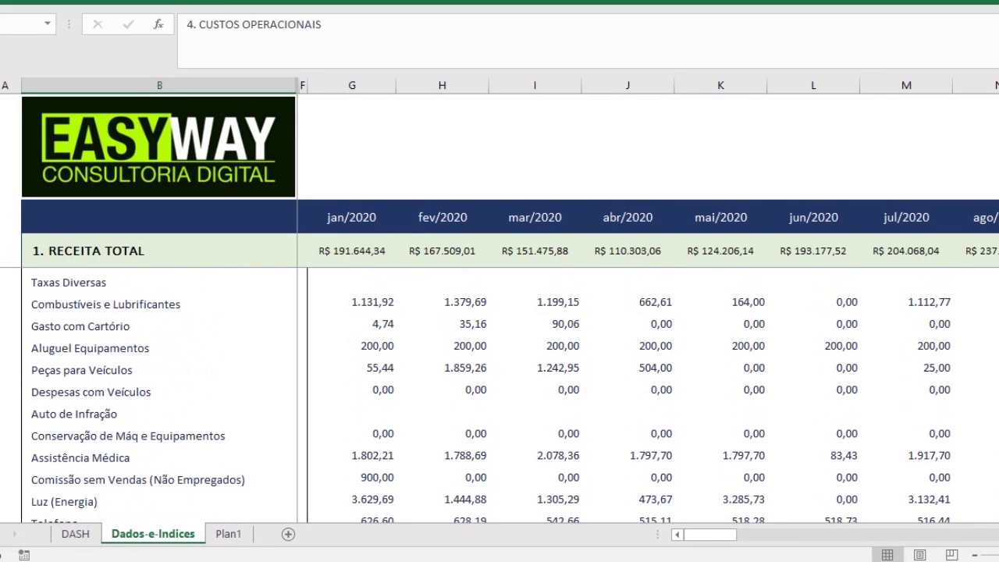
scroll(491, 396, up, 1)
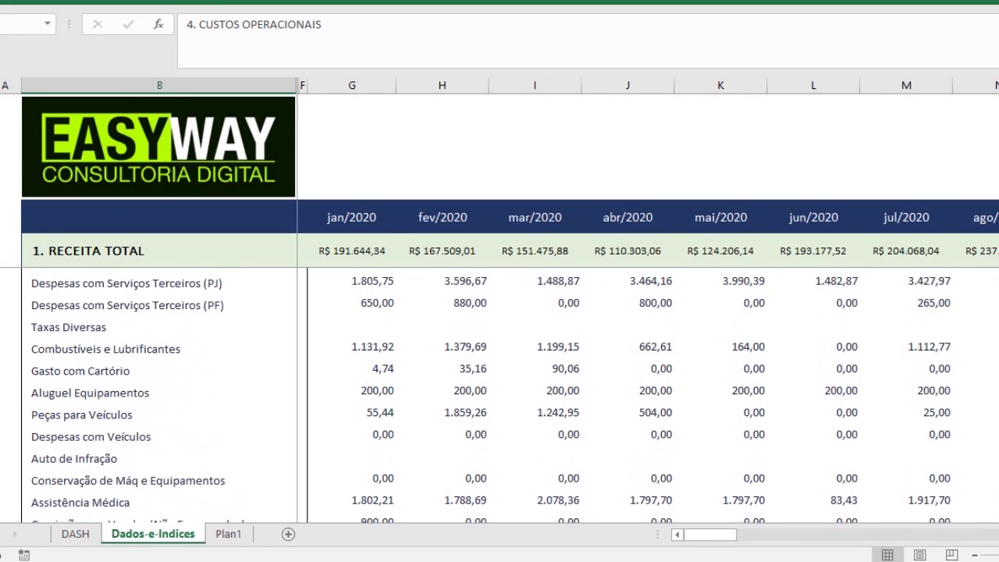
scroll(491, 395, down, 3)
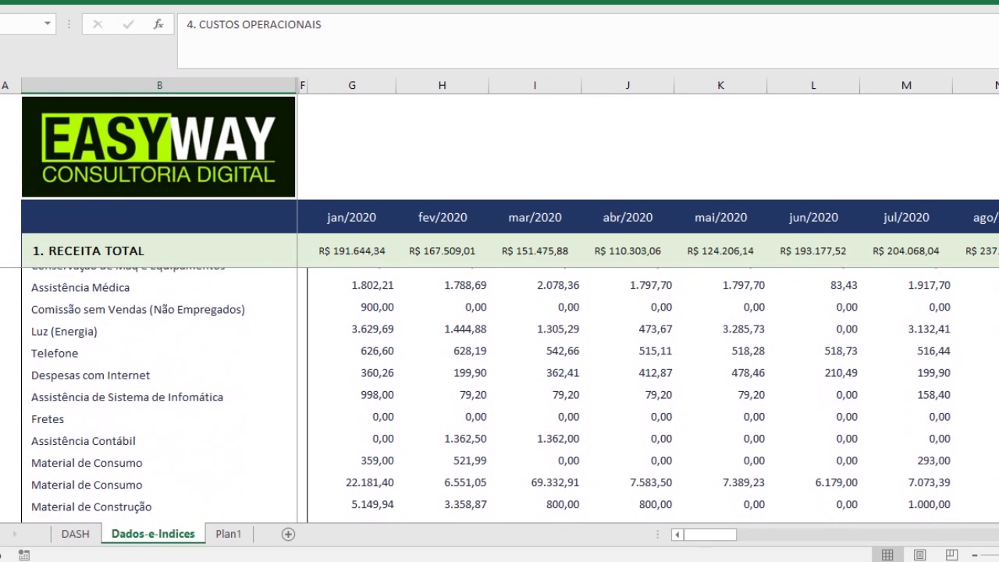
scroll(491, 395, down, 5)
scroll(515, 393, up, 1)
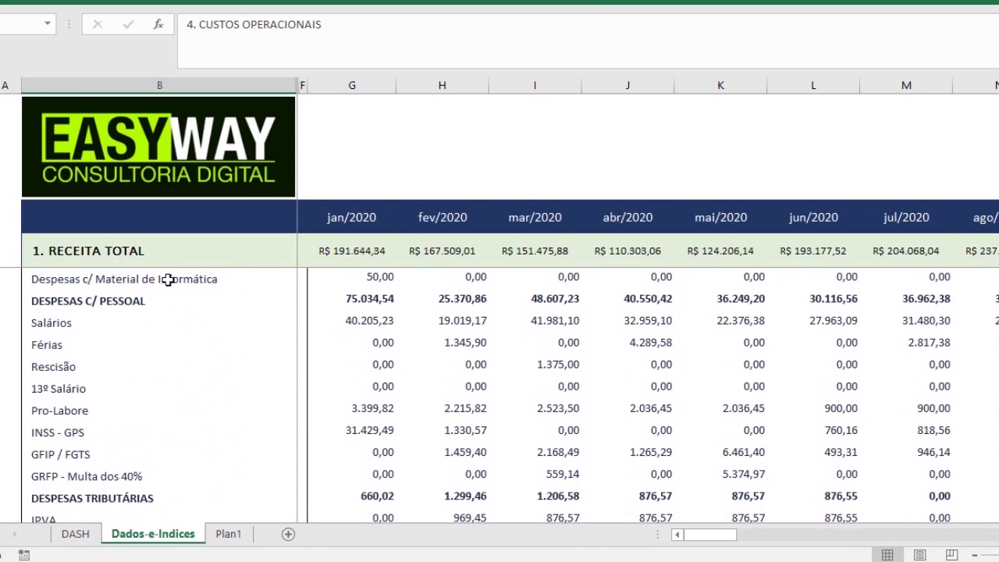
click(108, 307)
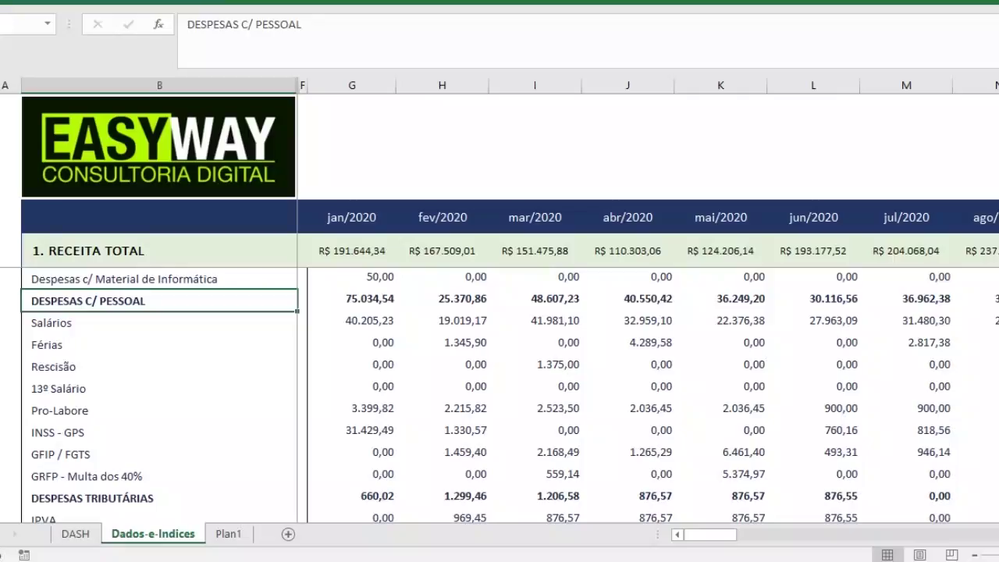
- Inspect the January 2020 formulas for Lucro Operacional and Lucro Líquido, viewing the Dívidas e Investimentos items between them
scroll(507, 390, down, 10)
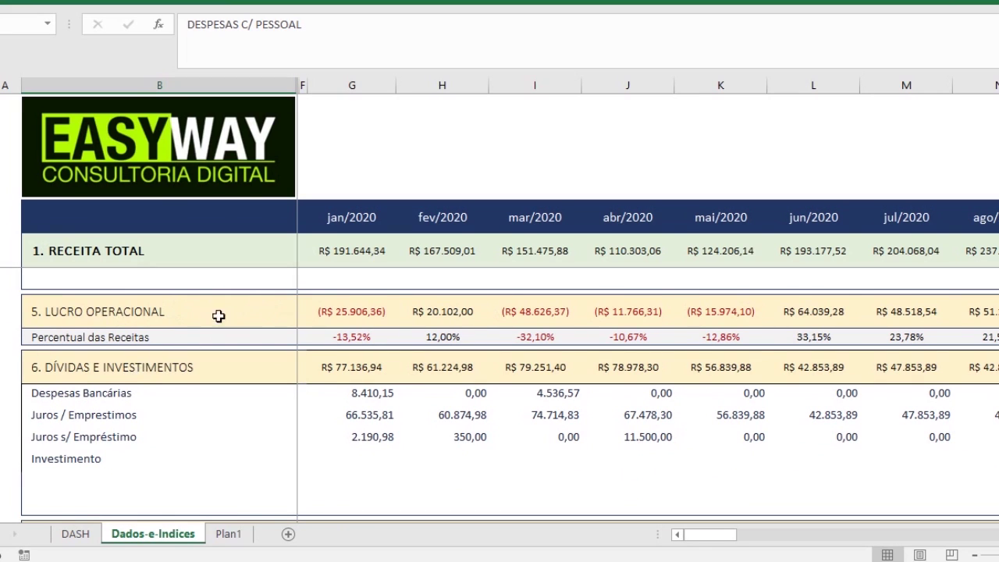
key(ctrl+z)
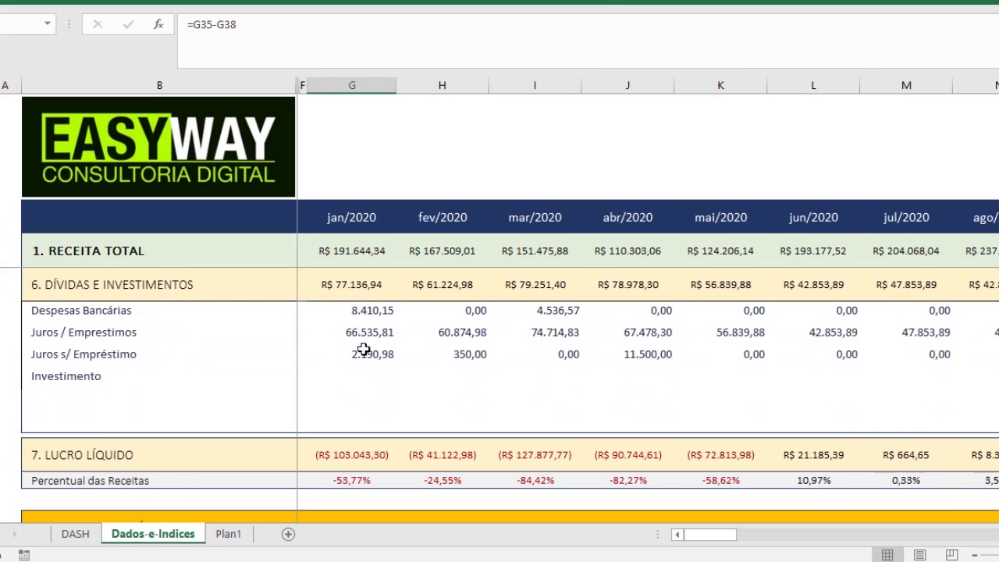
click(364, 460)
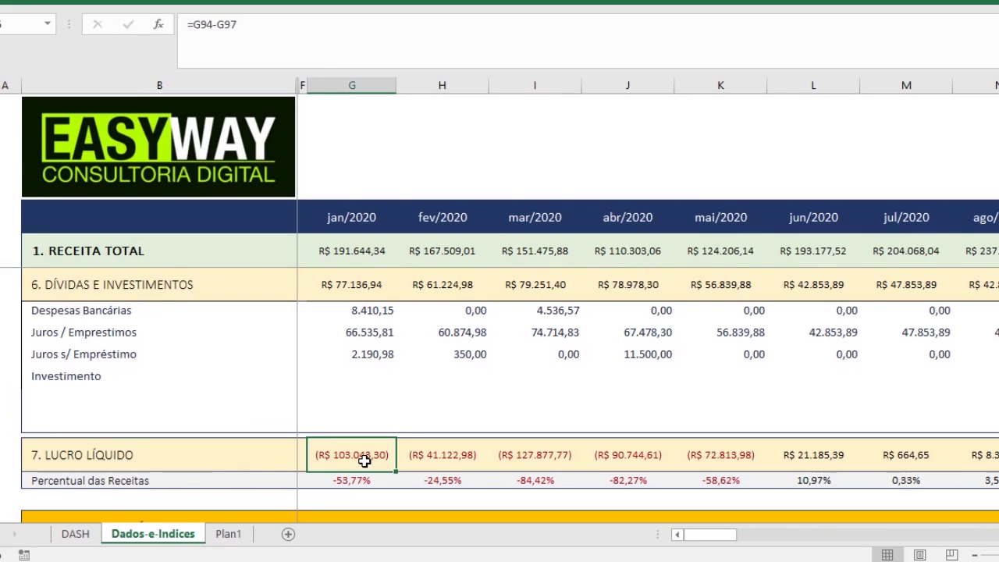
- Inspect the Lucro Líquido formulas month by month from February to June 2020
key(Right)
key(Right)
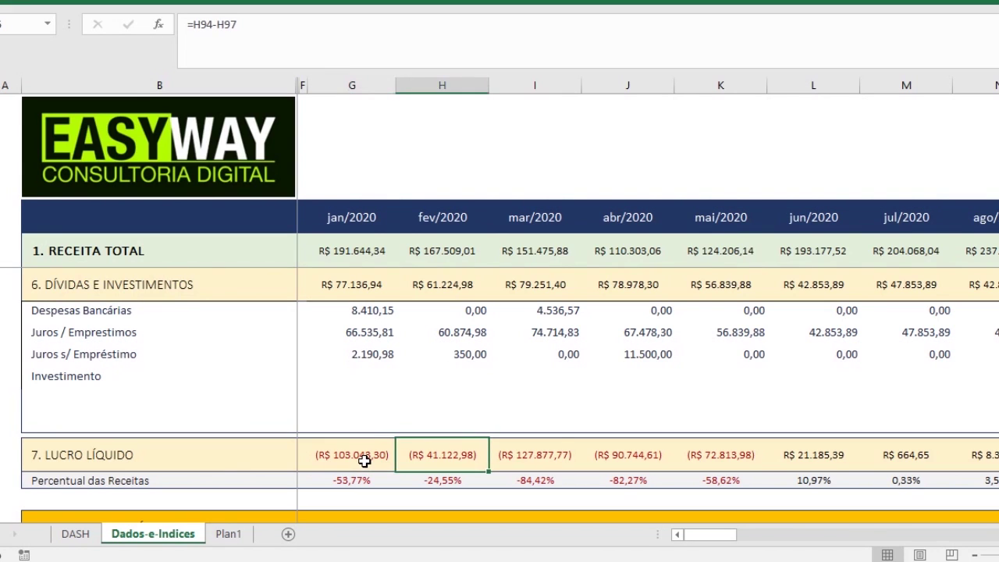
key(Right)
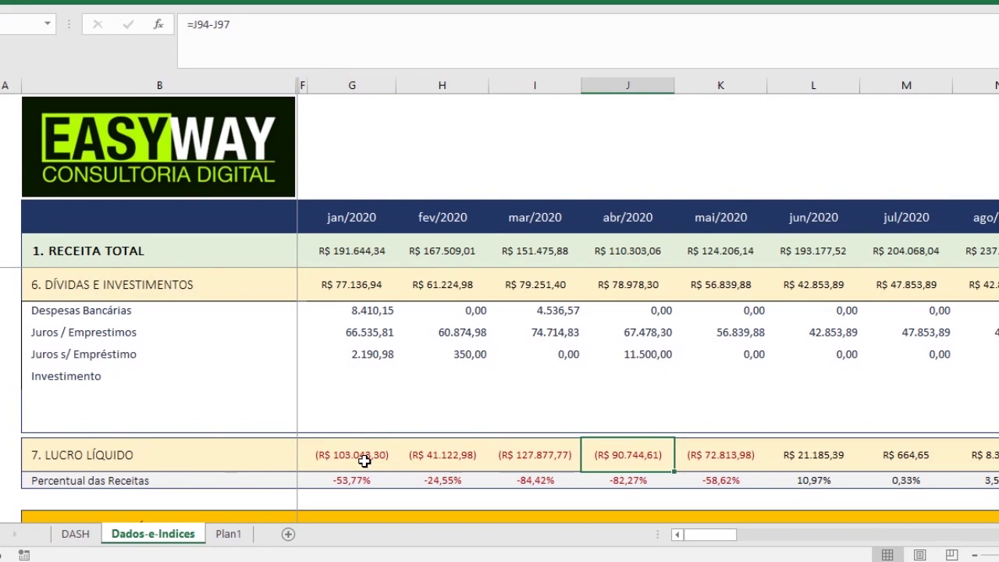
key(Right)
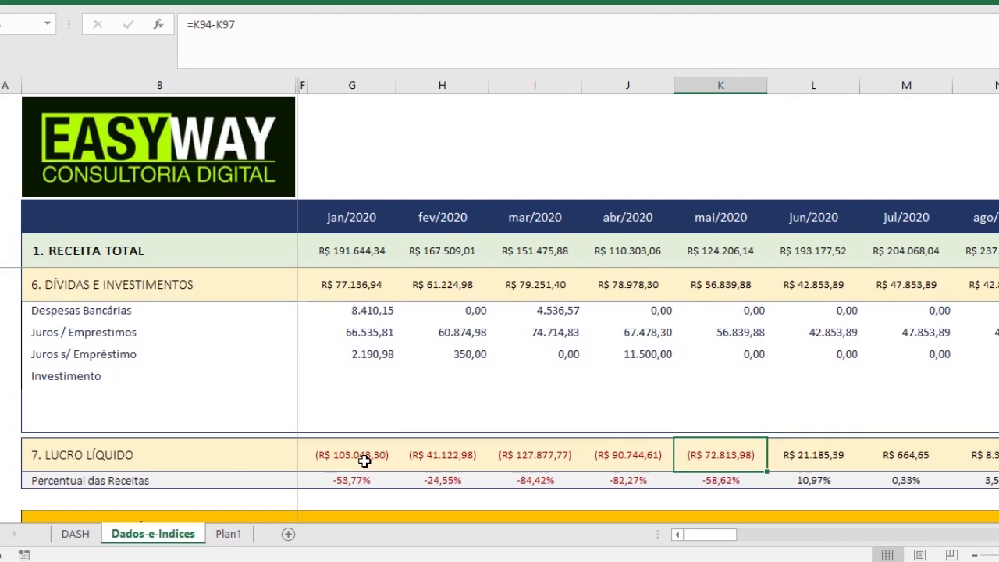
key(Right)
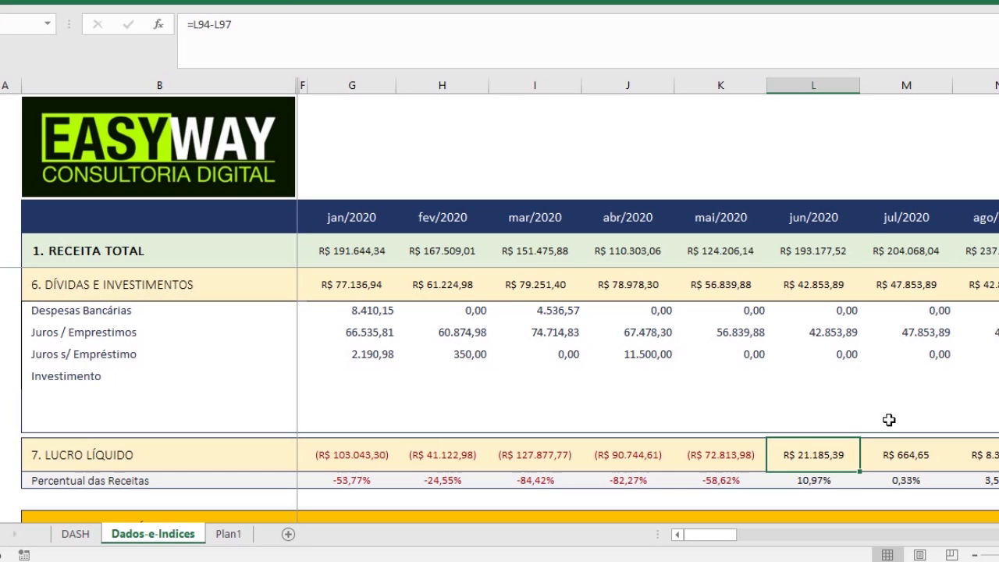
- Review the Ponto de Equilíbrio section and inspect the January 2020 formulas for Operacional and Financeiro
scroll(887, 419, down, 1)
scroll(510, 396, down, 1)
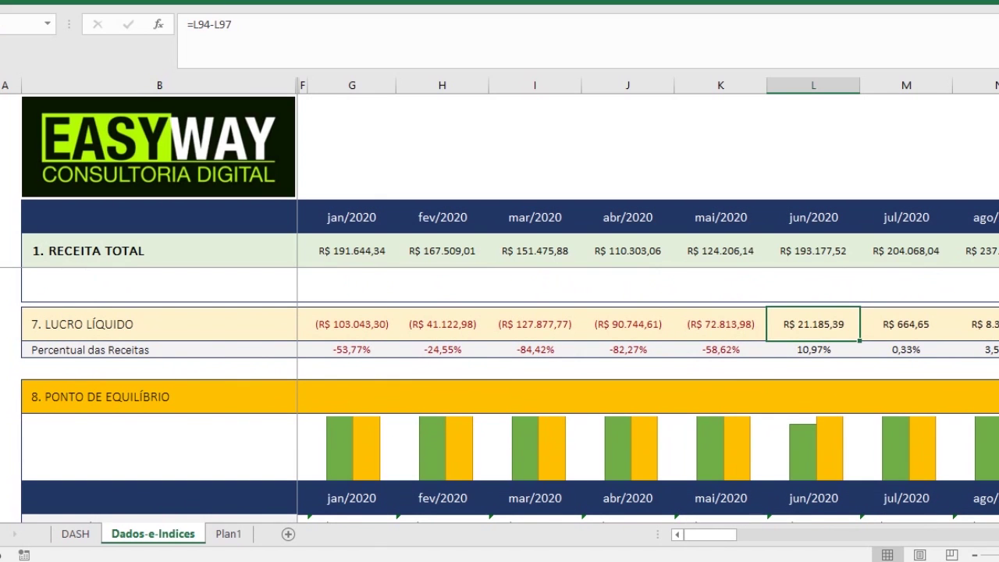
scroll(509, 396, down, 2)
scroll(510, 396, down, 1)
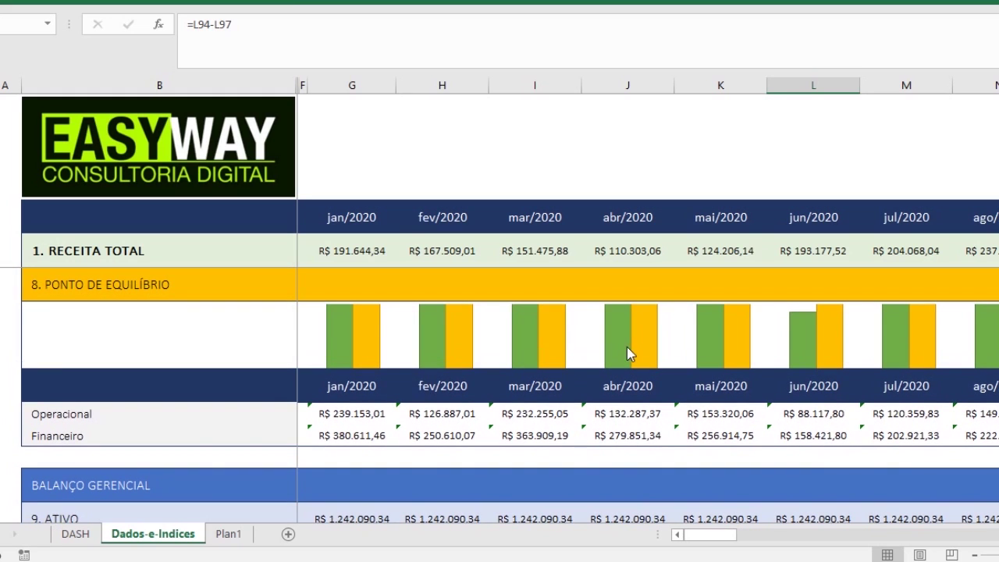
click(359, 414)
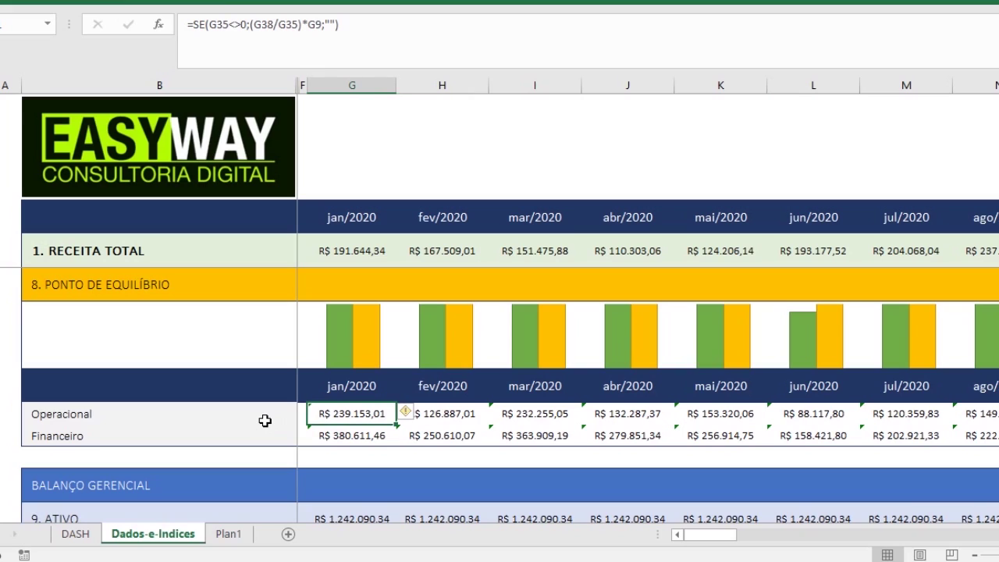
click(352, 437)
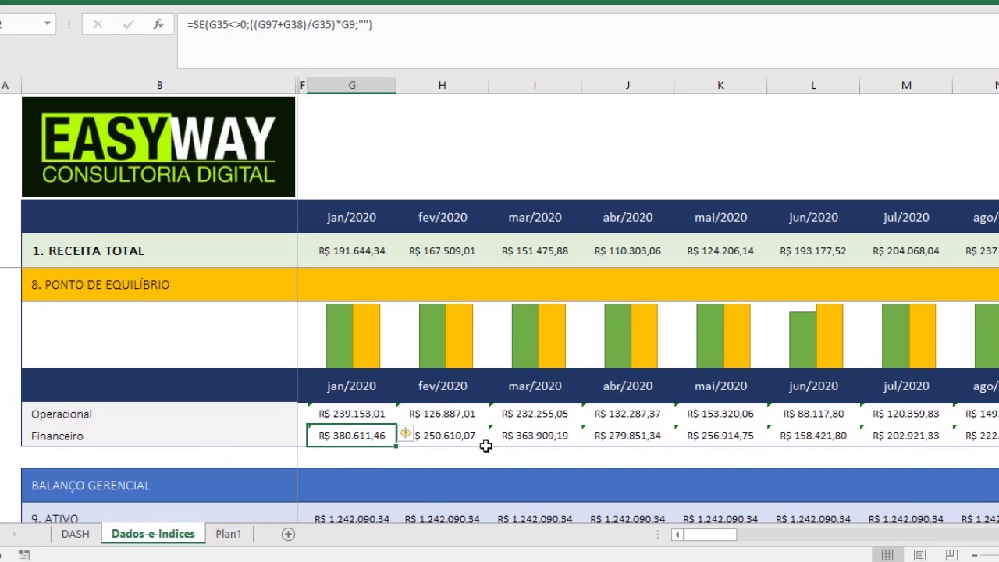
- Review the Ativo and Passivo items of the Balanço Gerencial and inspect the January 2020 formula for PL
scroll(507, 390, down, 3)
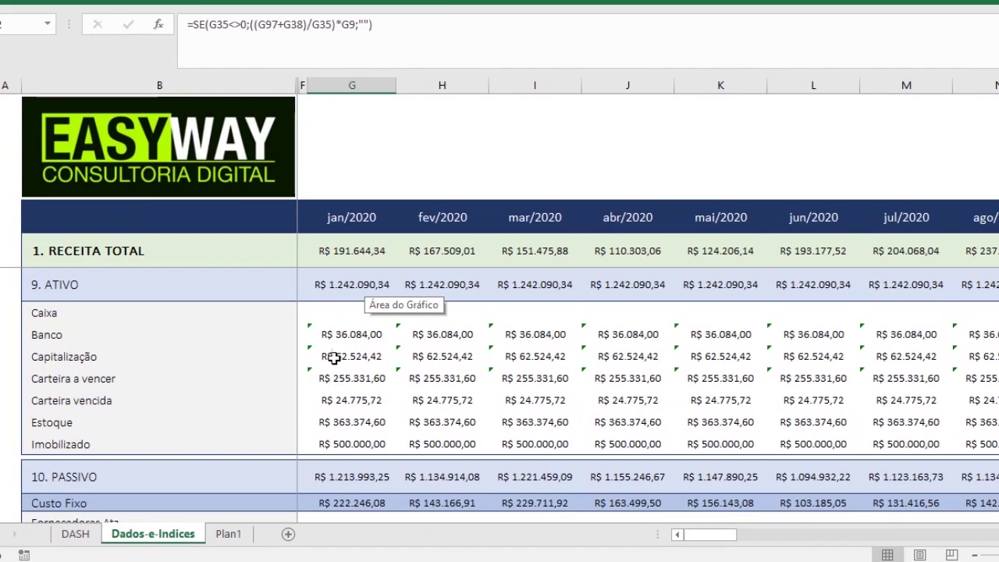
click(72, 361)
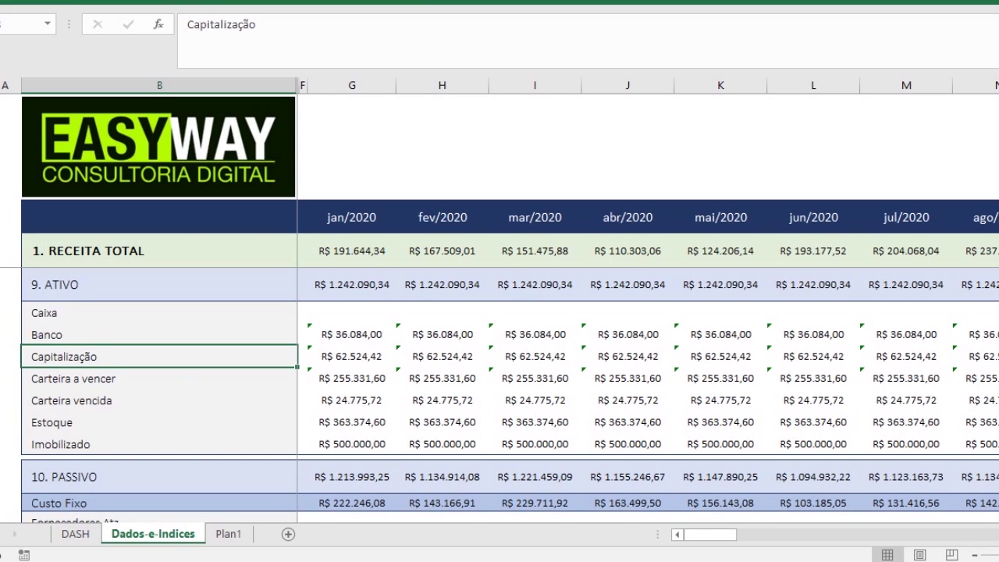
scroll(509, 396, down, 3)
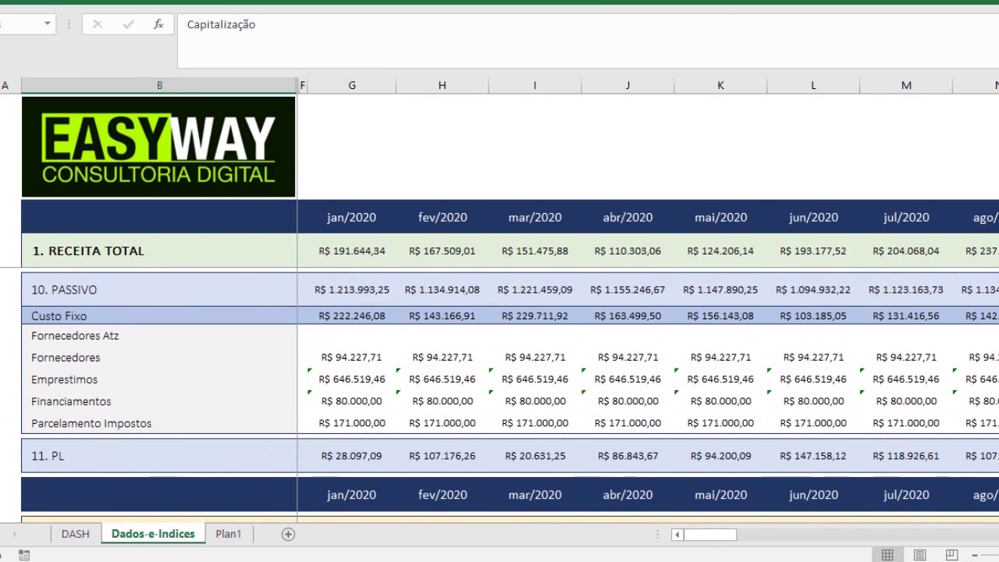
scroll(509, 395, down, 3)
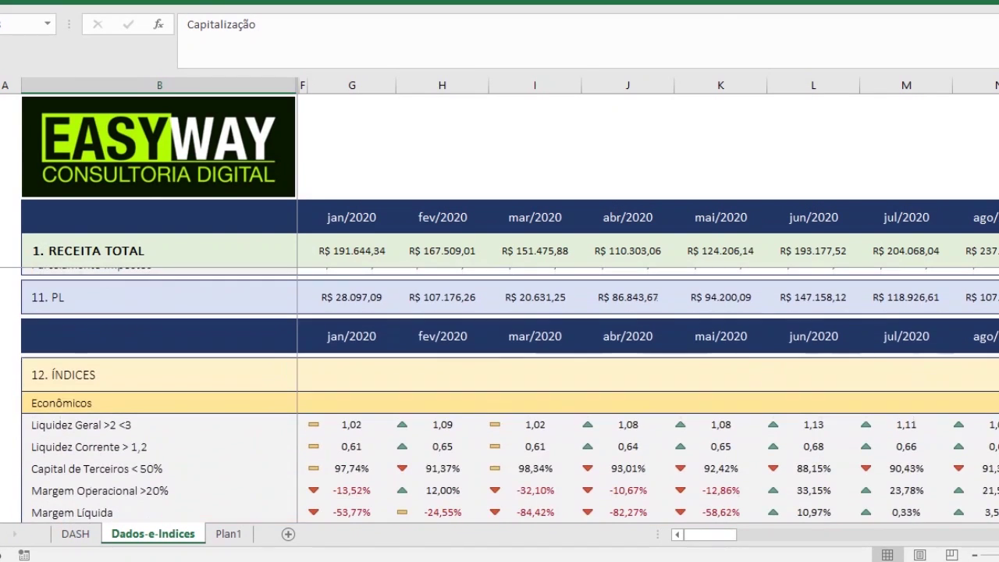
click(349, 291)
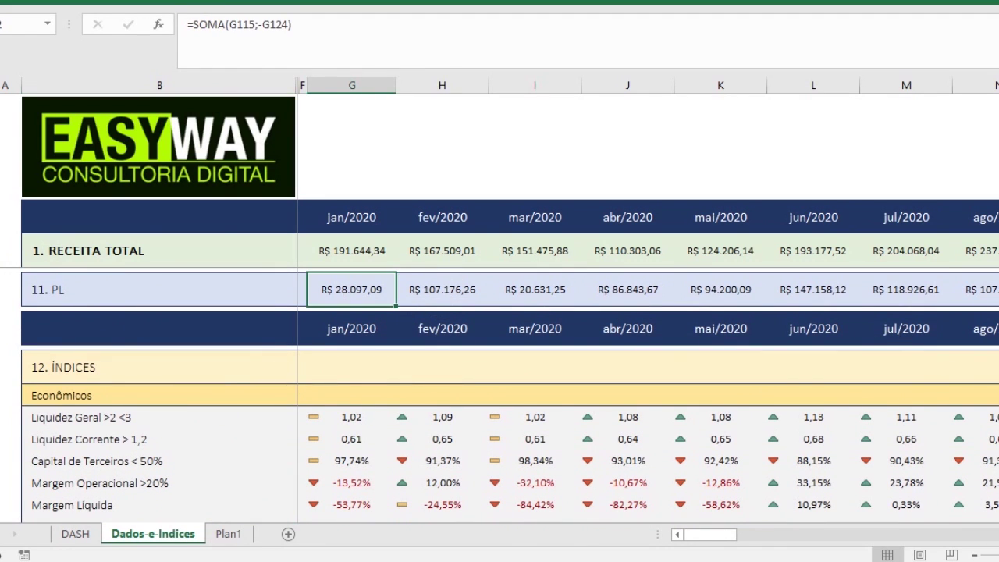
- Examine the economic indices, inspecting the January 2020 formulas for Liquidez Geral and Liquidez Corrente
scroll(510, 396, down, 1)
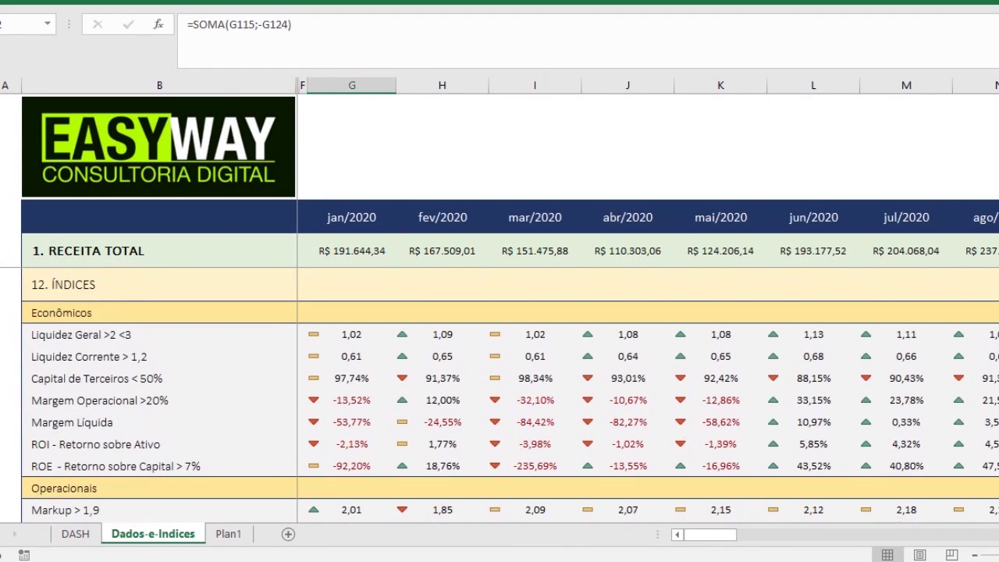
click(161, 334)
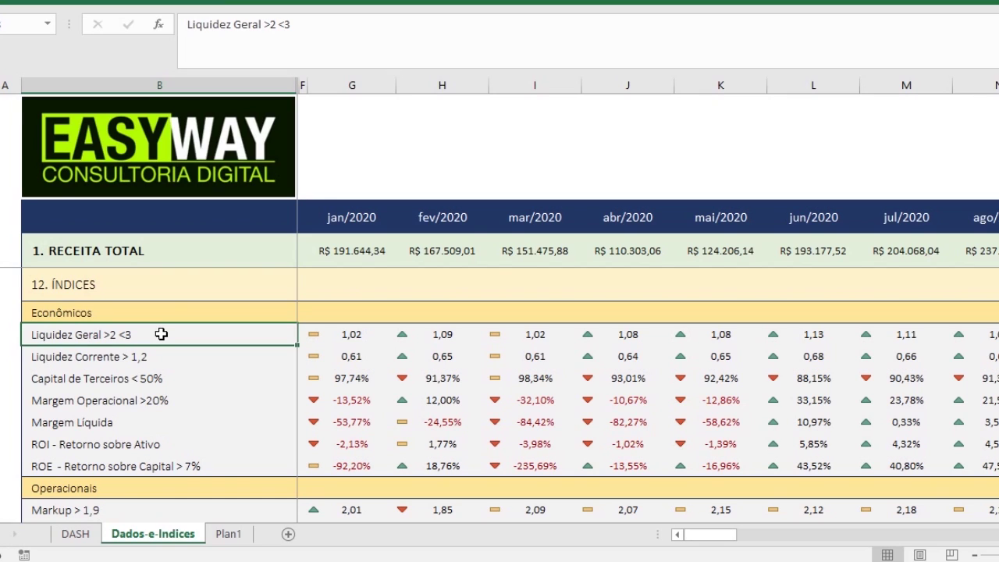
click(351, 341)
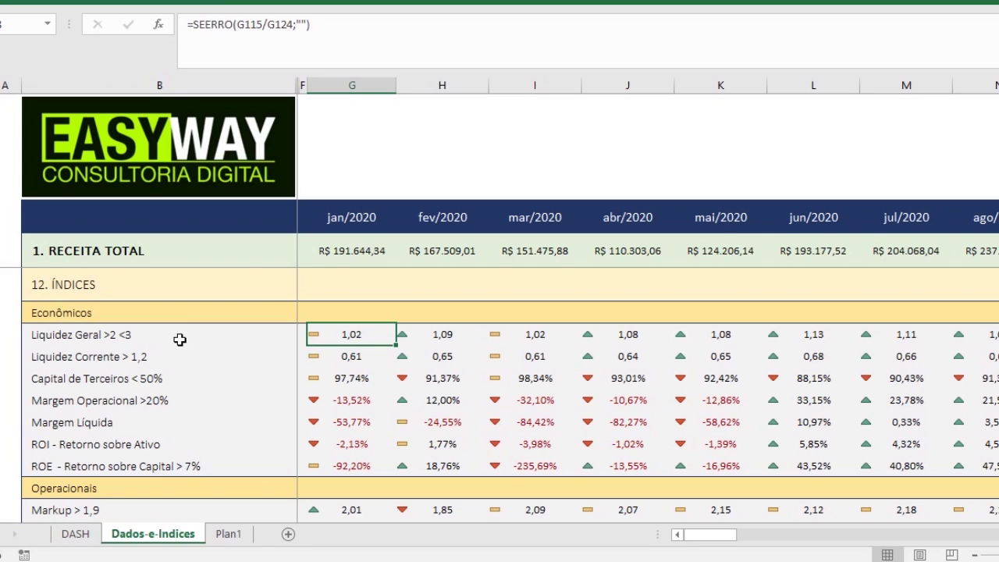
key(Down)
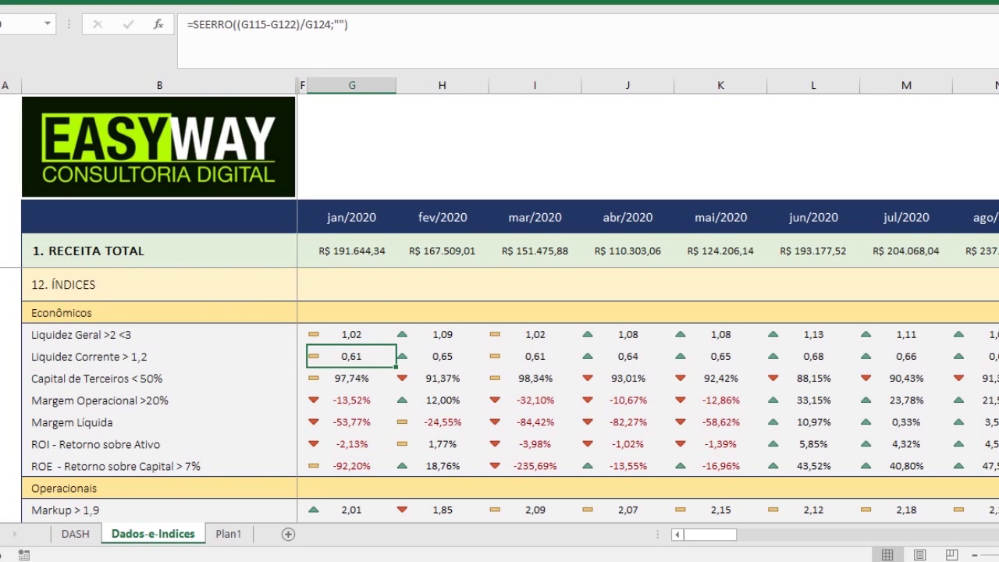
- Look through the index labels from ROI - Retorno sobre Ativo down past Variação de Estoque
scroll(500, 390, down, 1)
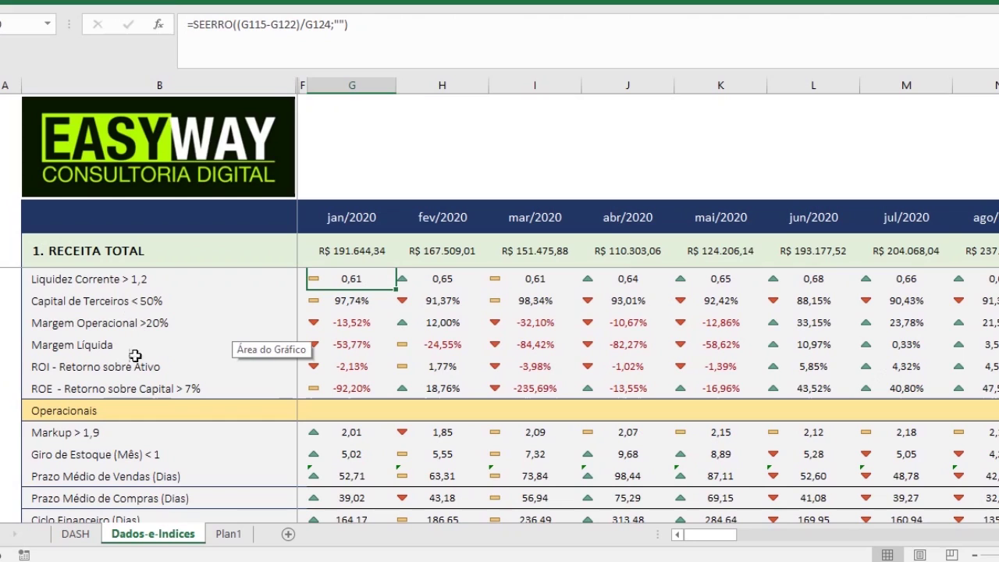
click(186, 367)
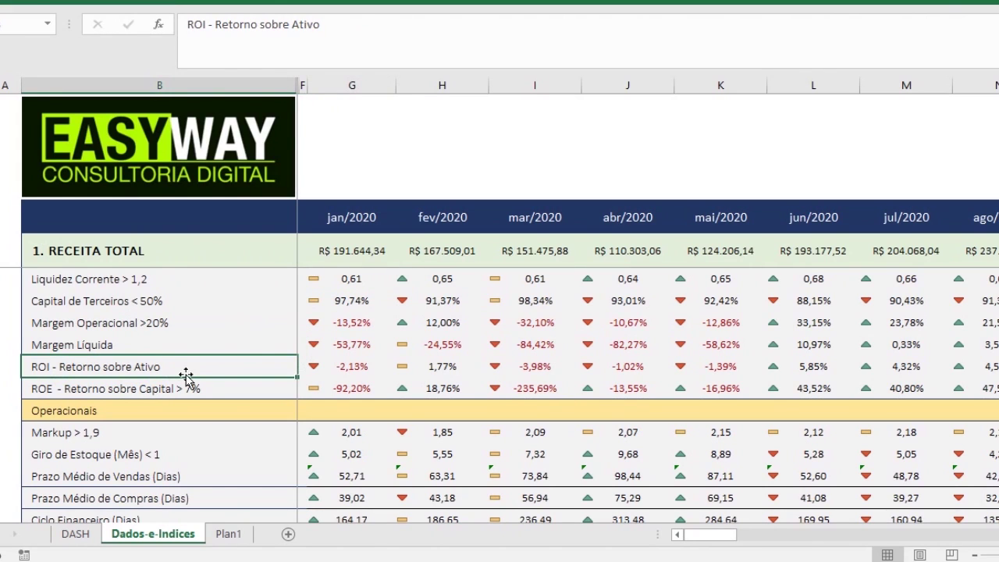
key(Down)
key(Down)
key(Down)
key(Down)
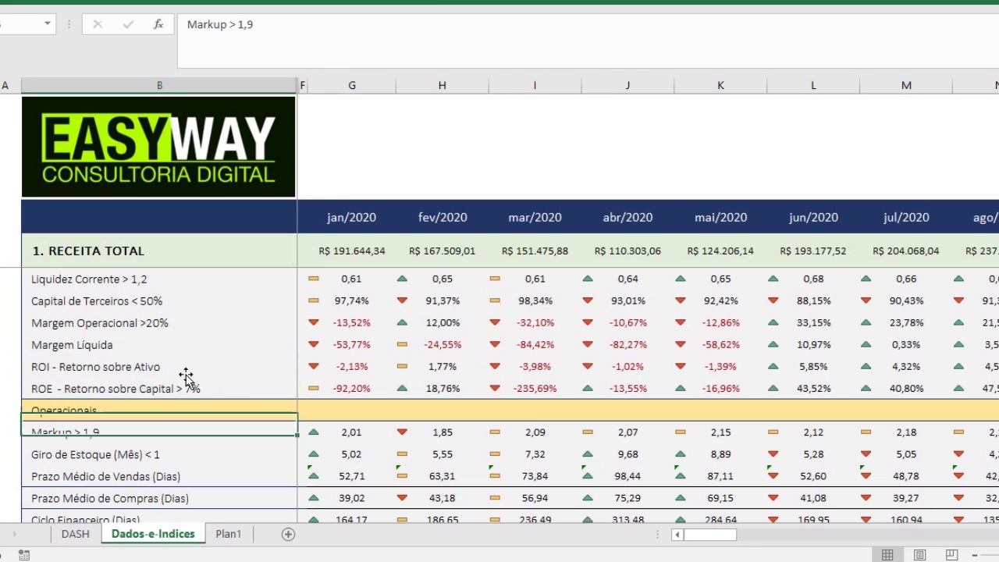
key(Down)
key(Down)
key(Down)
key(Down)
key(Down)
key(Down)
key(Down)
key(Down)
key(Down)
key(Down)
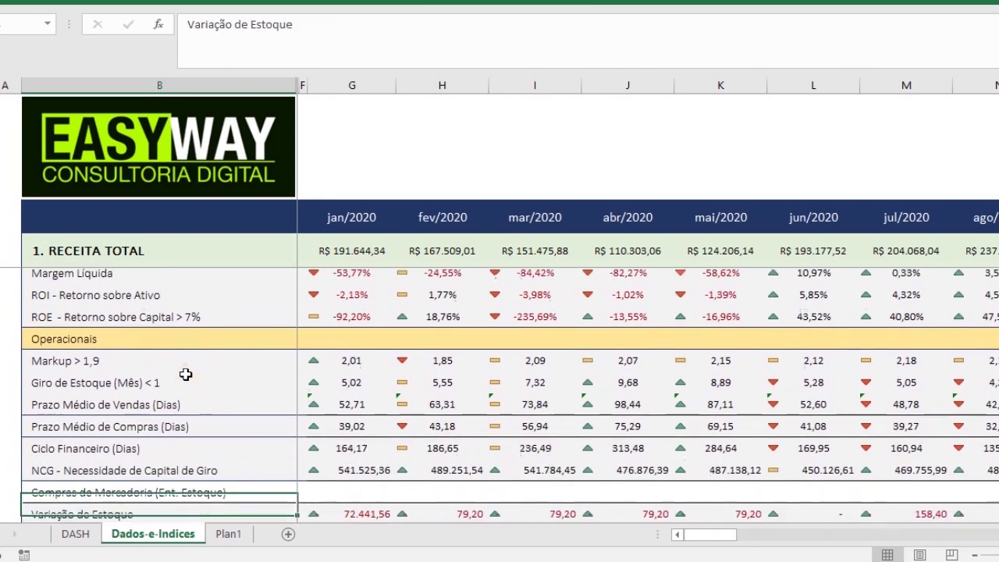
key(Down)
- Return to the Markup row at the start of the Operacionais indices
key(Up)
key(Up)
key(Up)
key(Up)
key(Up)
key(Up)
key(Up)
key(Up)
key(Up)
key(Up)
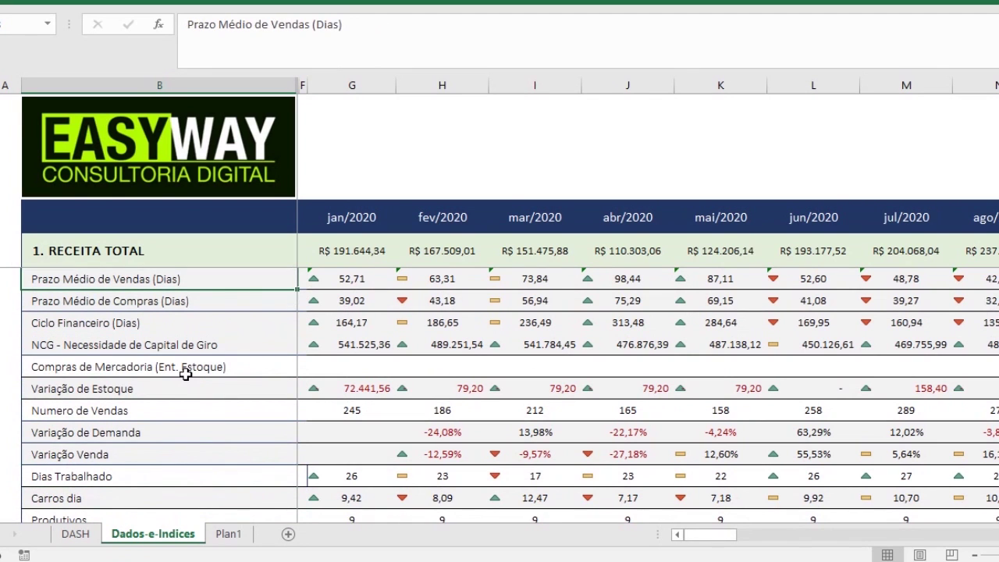
key(Up)
key(Up)
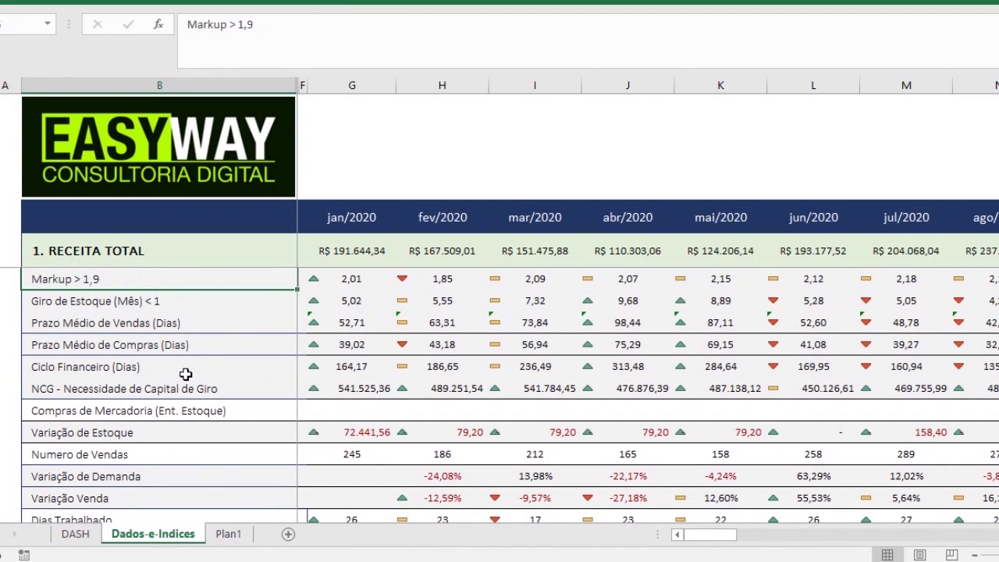
- Review the operational indices from Giro de Estoque through NCG to Numero de Vendas
key(Down)
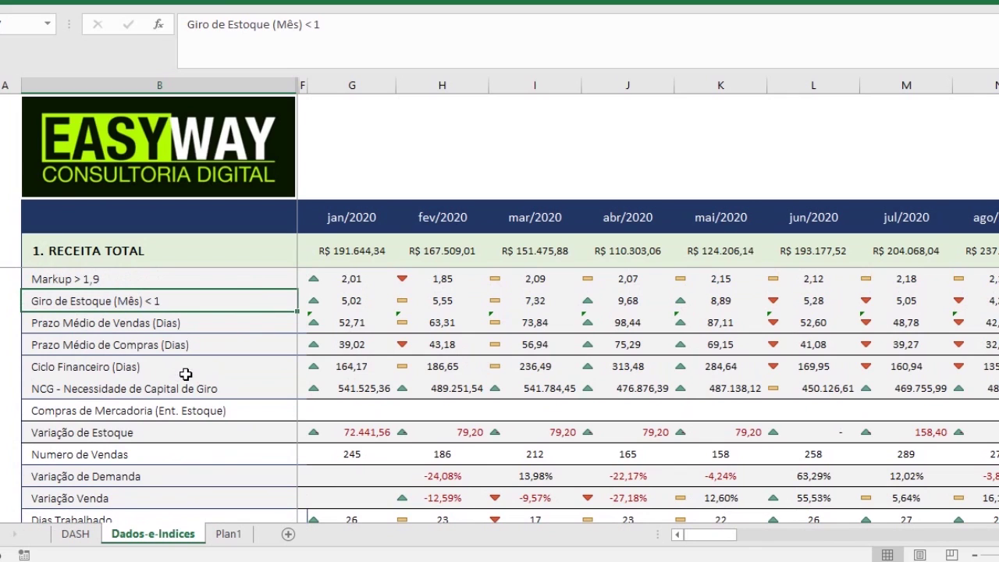
key(Down)
key(Down)
key(Down)
key(Down)
key(Down)
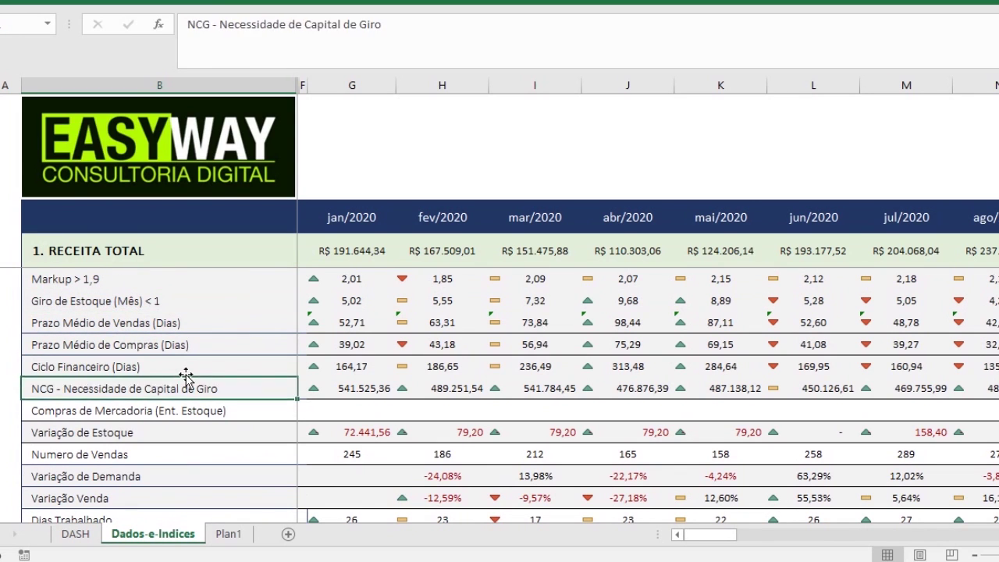
key(Up)
key(Down)
key(Down)
key(Down)
key(Down)
key(Down)
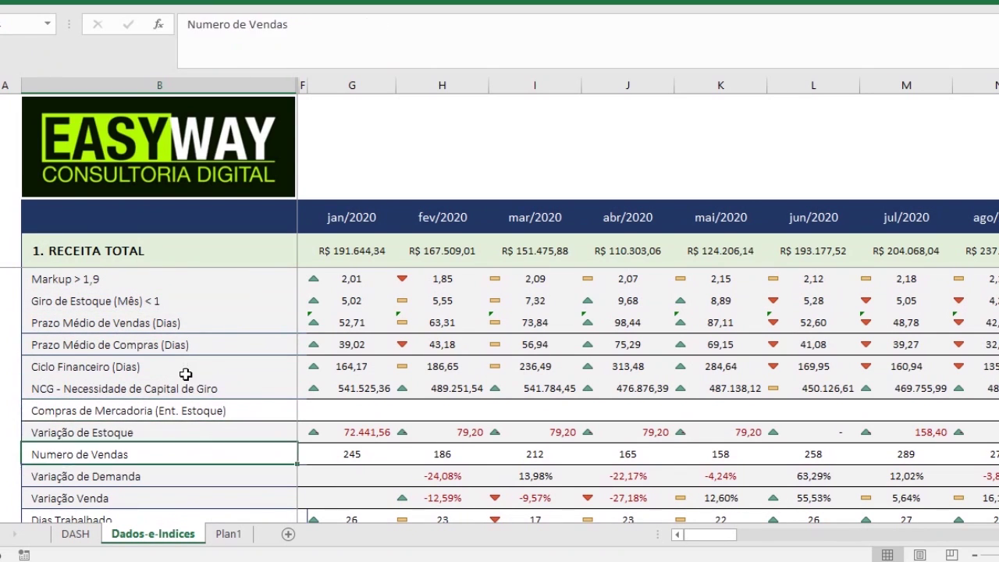
- Review the operational indices from Variação de Demanda through Produtividade to Ticket Médio
key(Down)
key(Down)
key(Down)
key(Down)
key(Down)
key(Down)
key(Down)
key(Down)
key(Down)
key(Down)
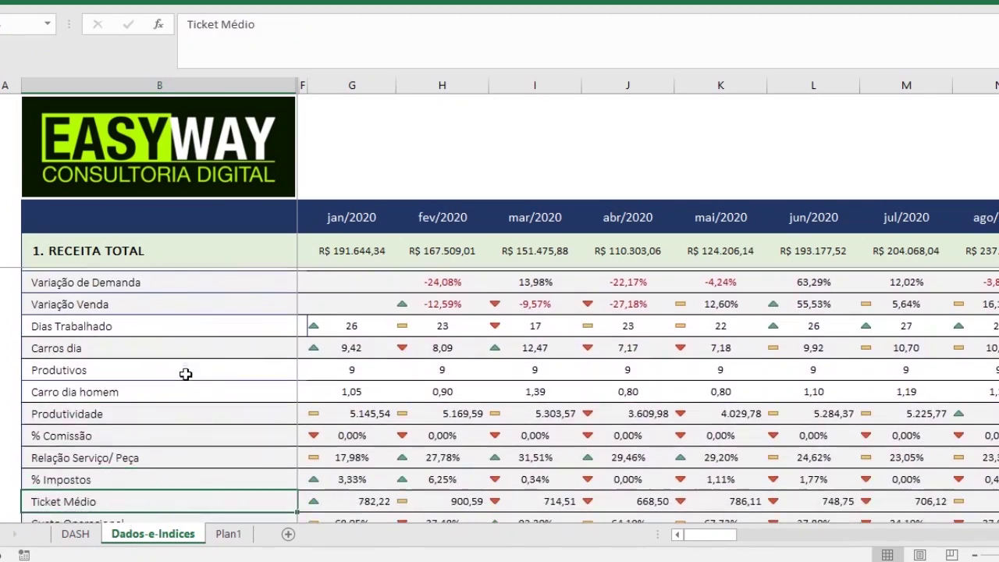
- Examine Custo Operacional and the Validação section, including the Variação PL, LL DRE and Resultado rows
key(Down)
key(Down)
key(Down)
key(Down)
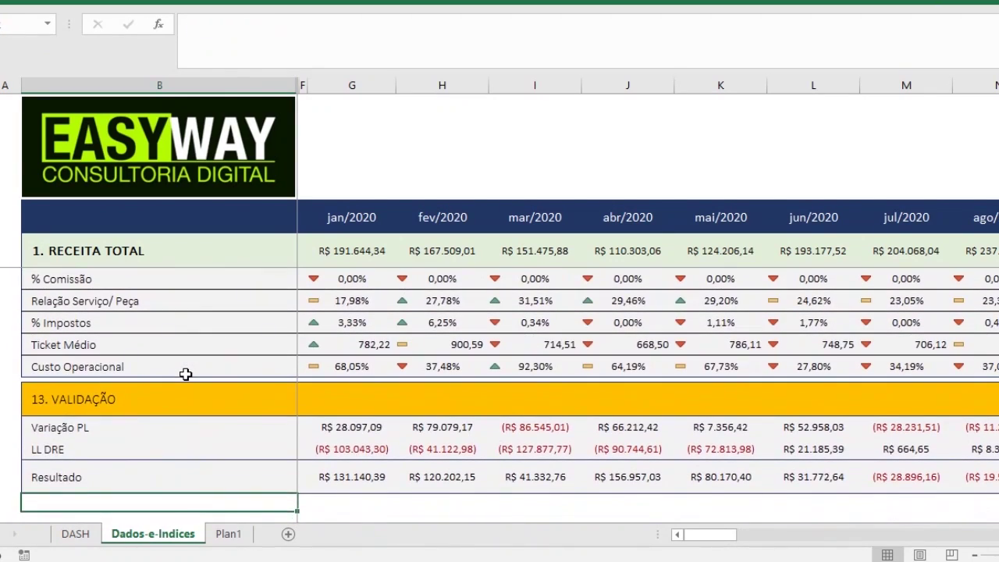
key(Up)
key(Up)
key(Down)
key(Up)
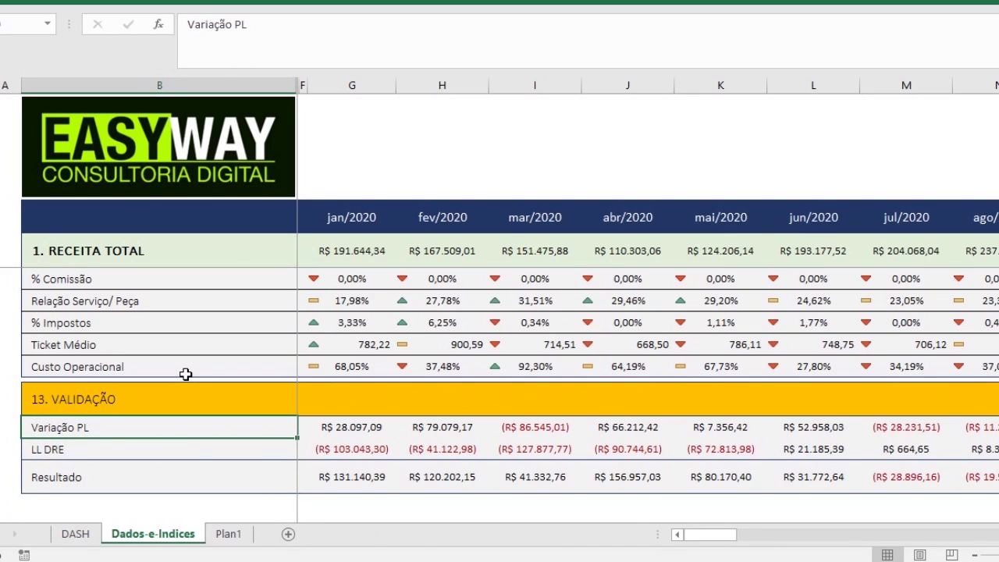
key(Down)
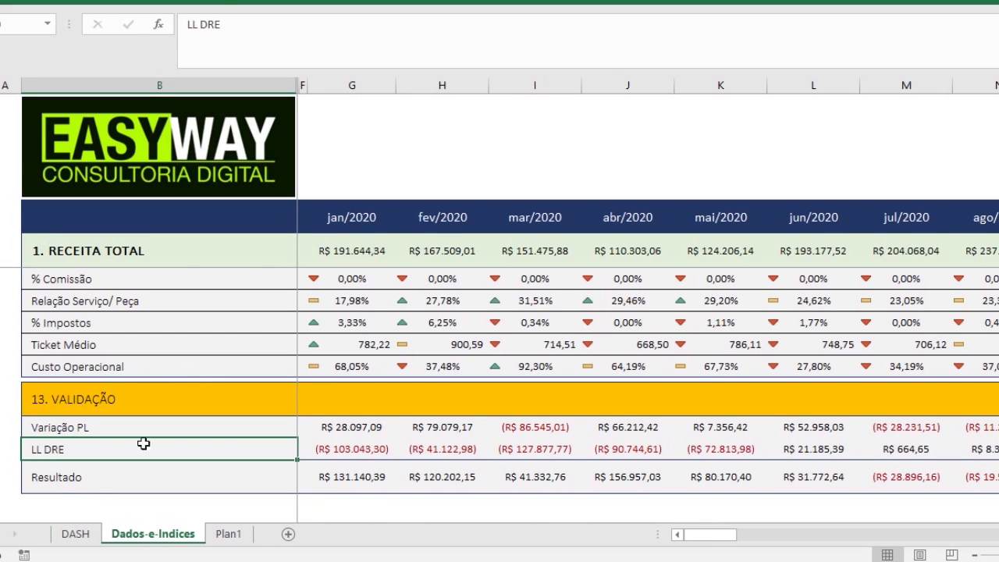
- Open the DASH sheet and examine its yearly comparison charts, from Liquidez Corrente to Ciclo Financeiro and Prazo Médio de Vendas
click(76, 534)
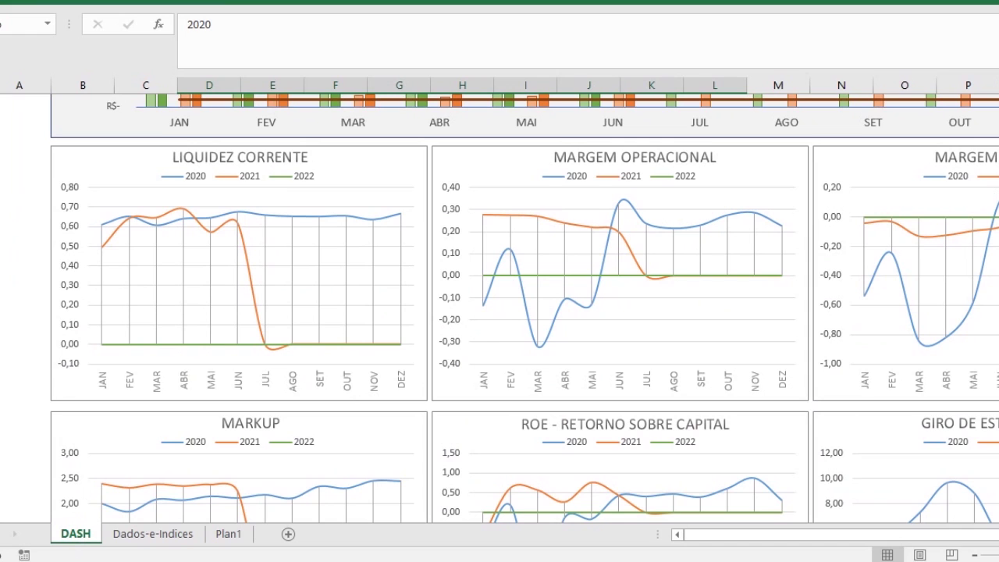
scroll(499, 312, up, 2)
scroll(500, 312, down, 2)
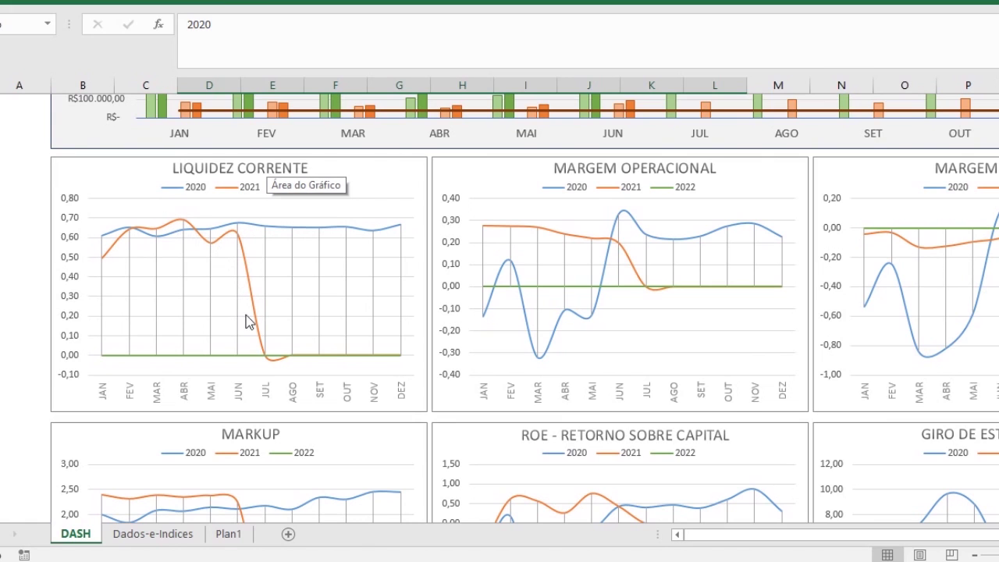
mouse_move(291, 360)
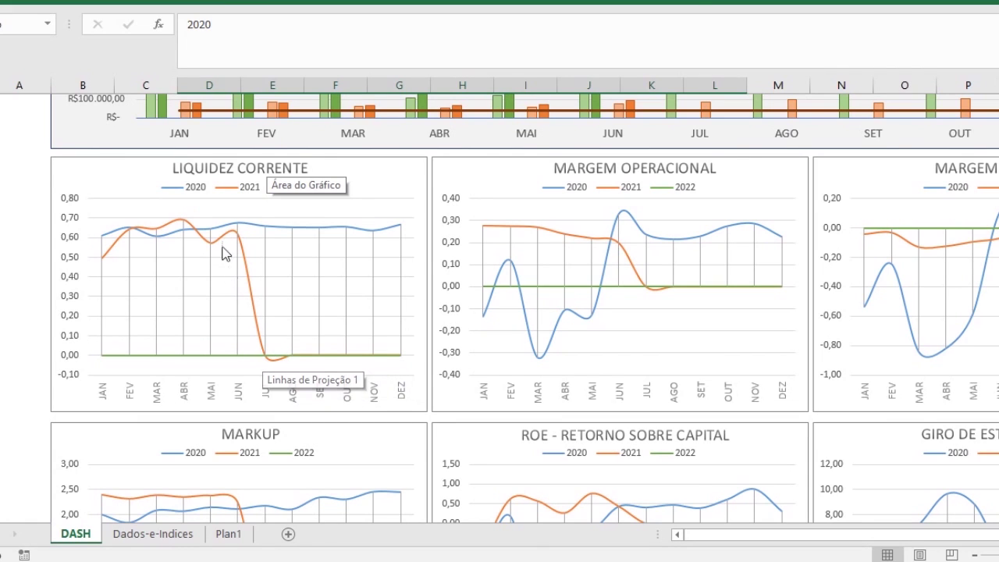
mouse_move(242, 239)
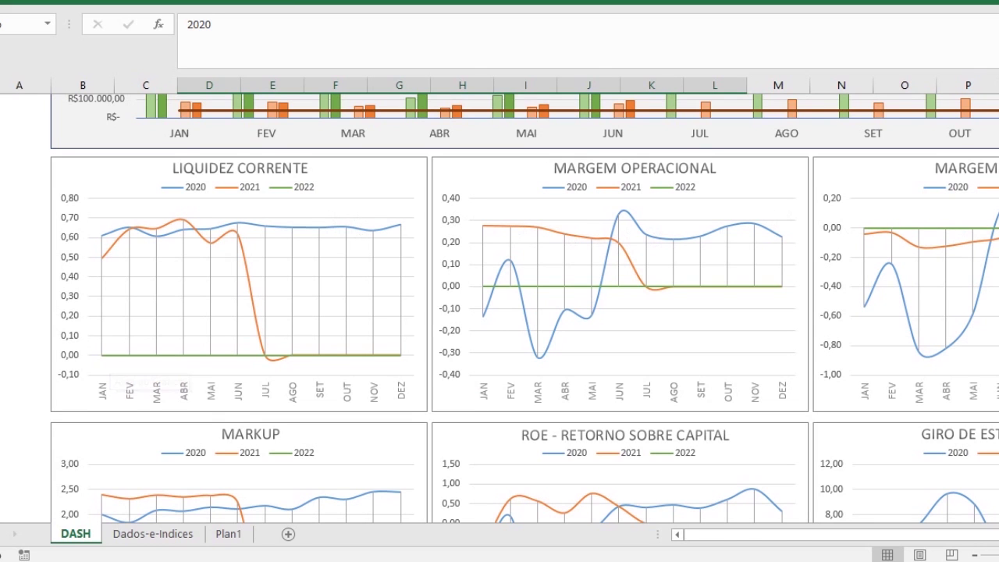
scroll(525, 309, down, 4)
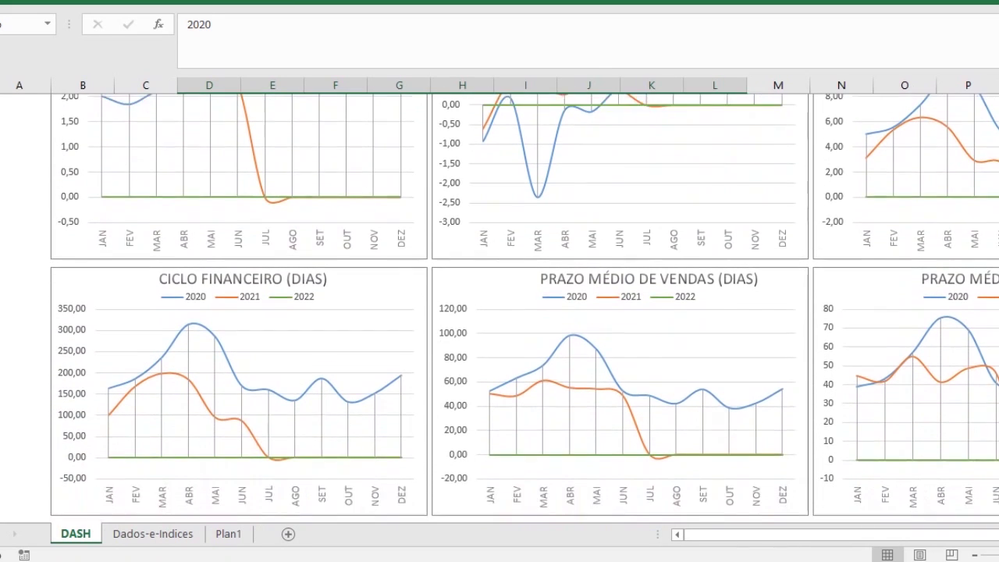
scroll(525, 309, down, 1)
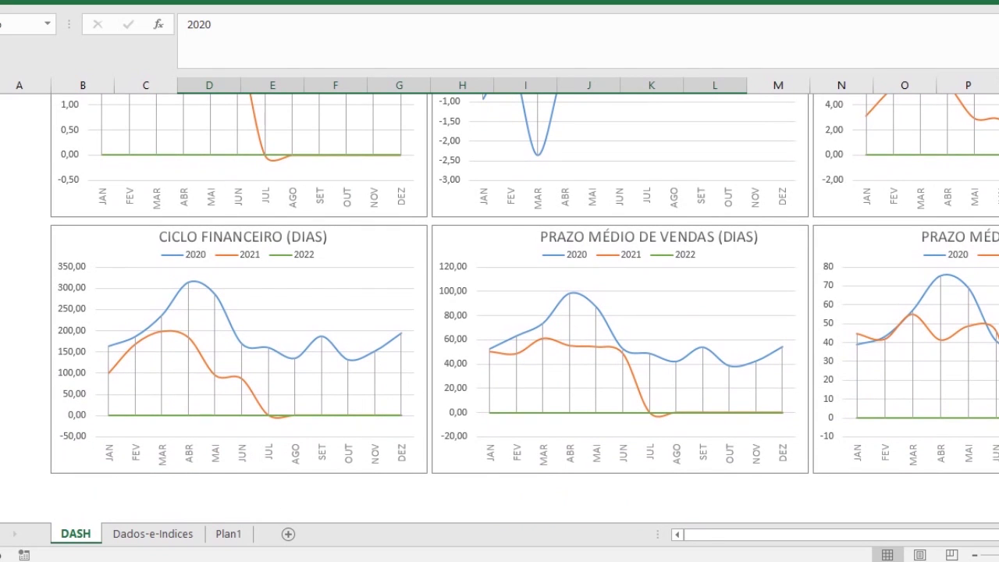
scroll(524, 288, up, 3)
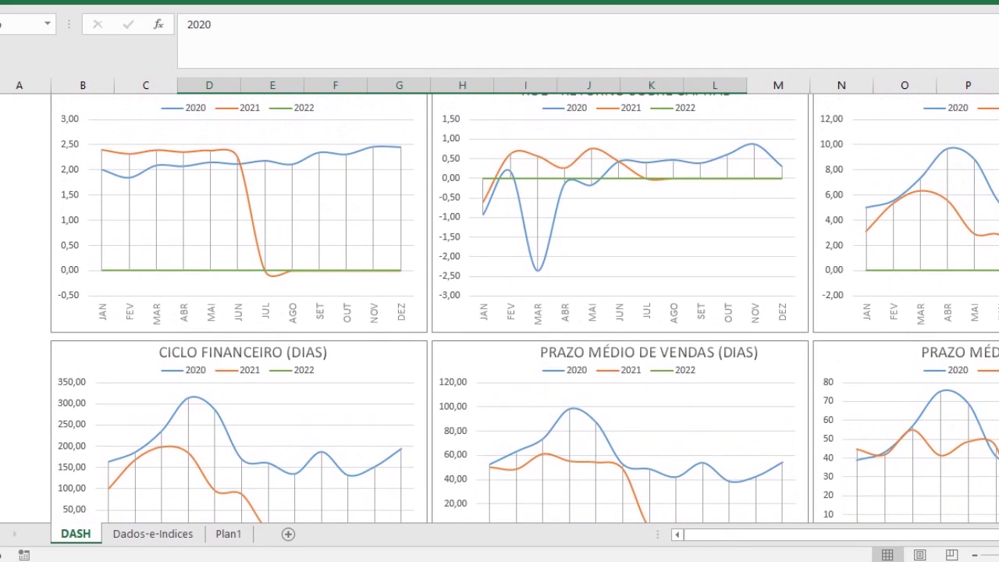